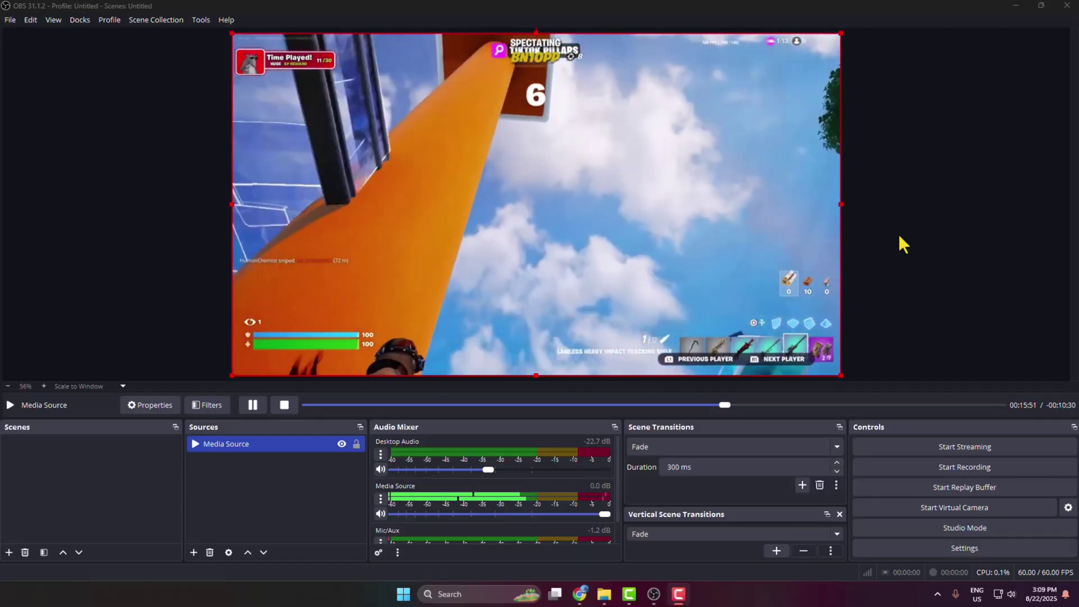
- Switch from OBS Studio to the Chrome search results for scoreboard overlay downloads
key(alt+Tab)
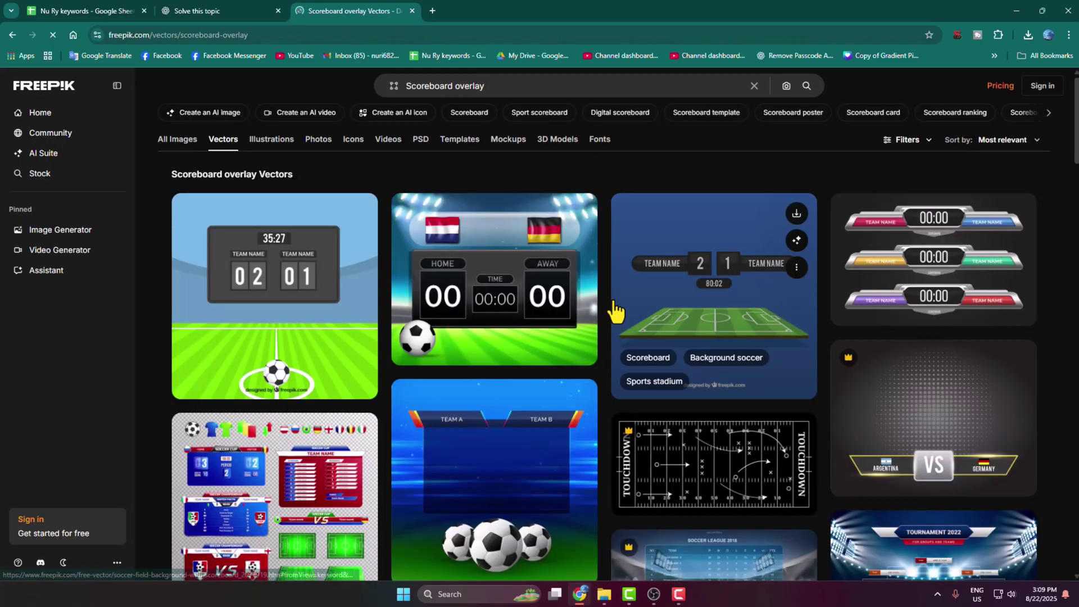
- Return to the Google results and browse Freepik's scoreboard overlay image gallery
scroll(607, 318, down, 8)
scroll(571, 379, up, 2)
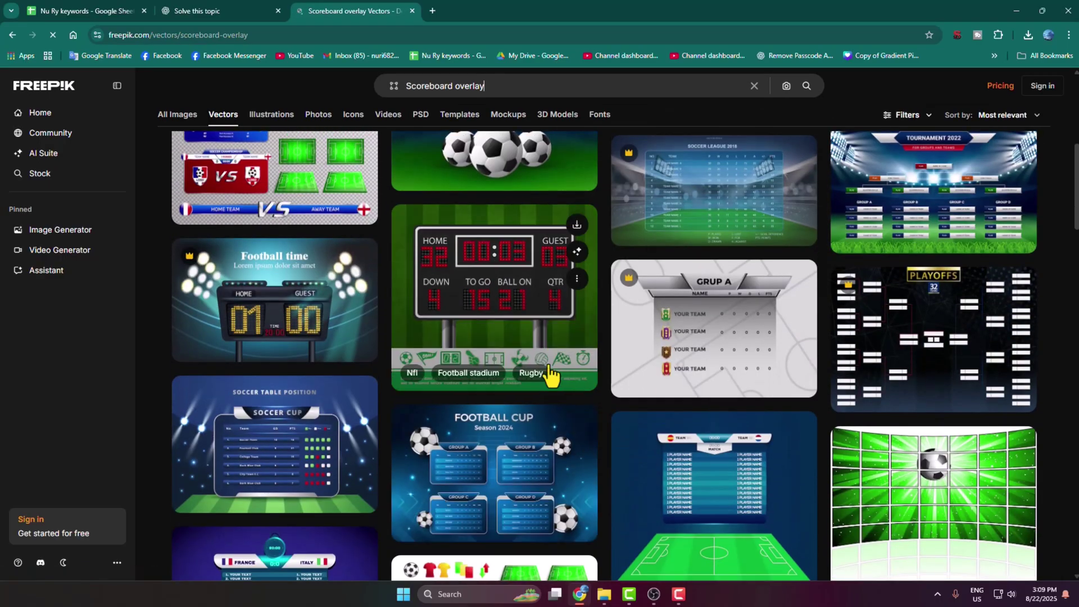
key(alt+Left)
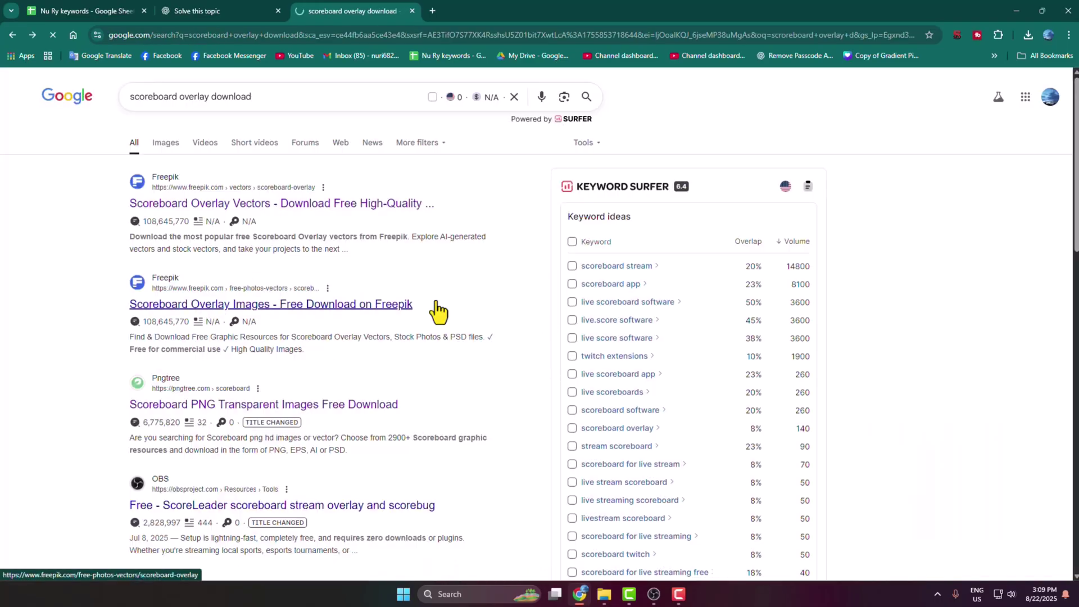
click(436, 303)
scroll(787, 354, down, 3)
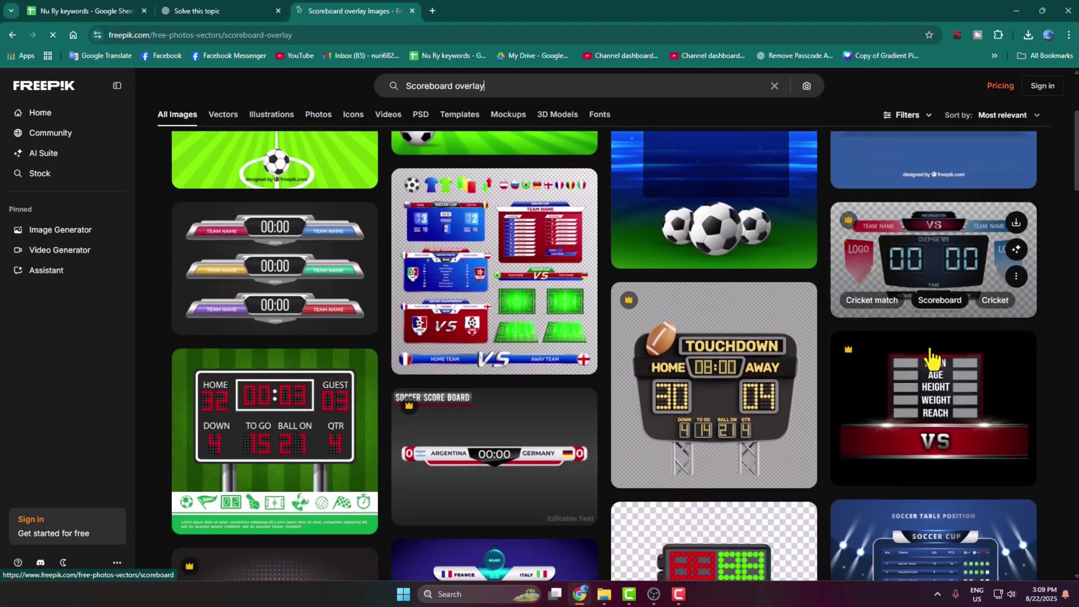
scroll(931, 357, down, 10)
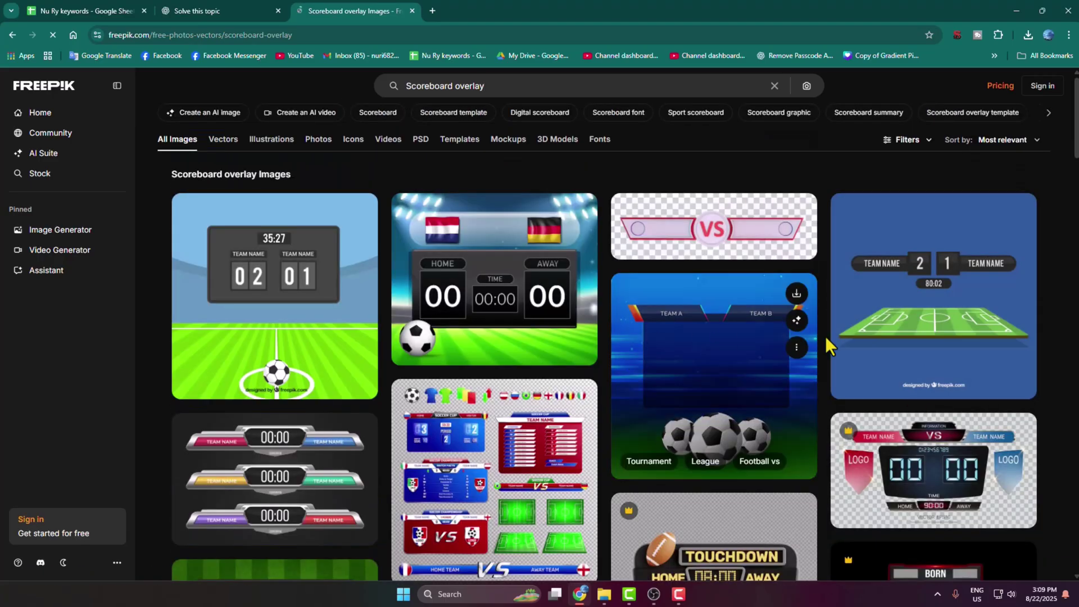
- Download the blue and red VS scoreboard PNG, preview it, and return to OBS Studio
click(667, 228)
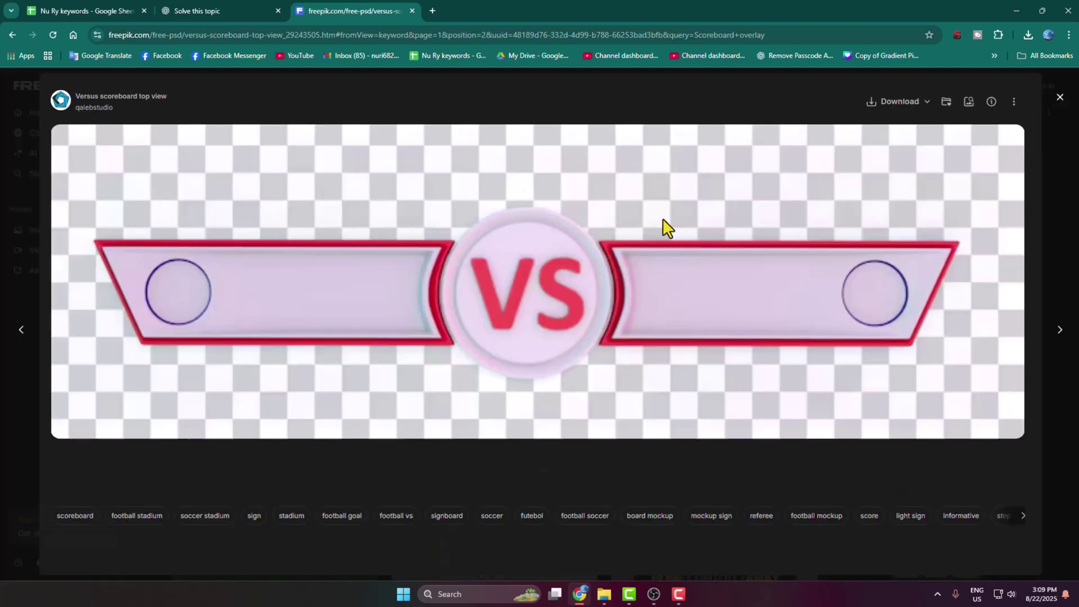
click(884, 108)
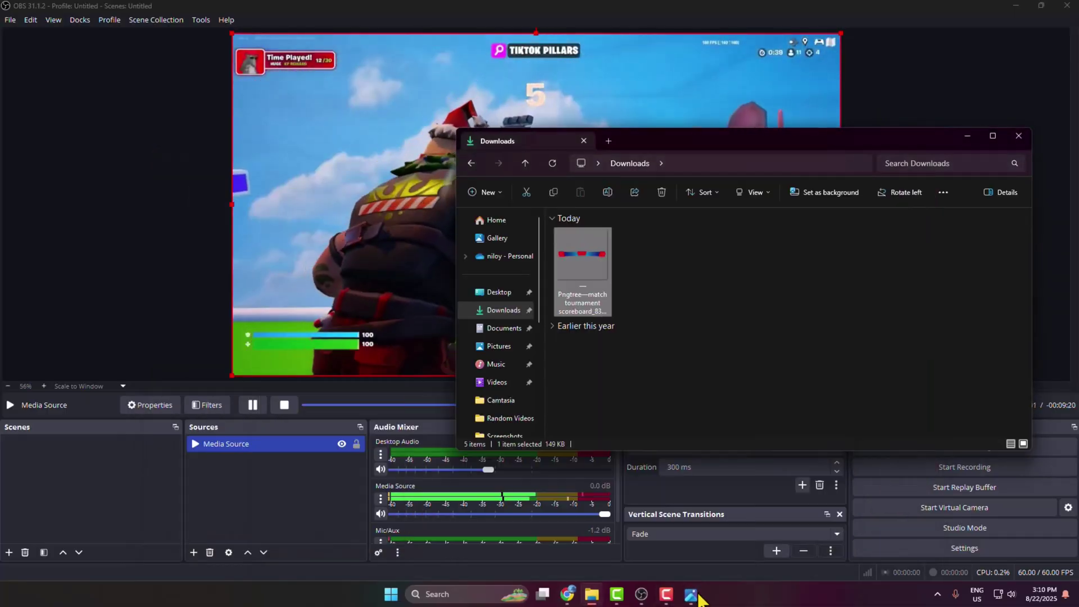
click(696, 595)
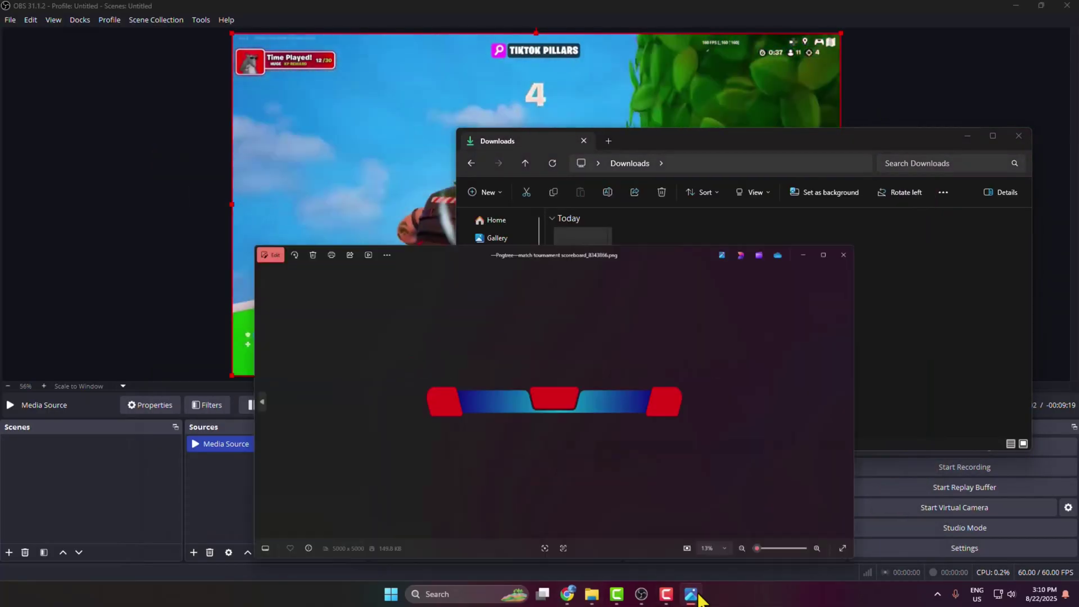
click(925, 145)
click(568, 107)
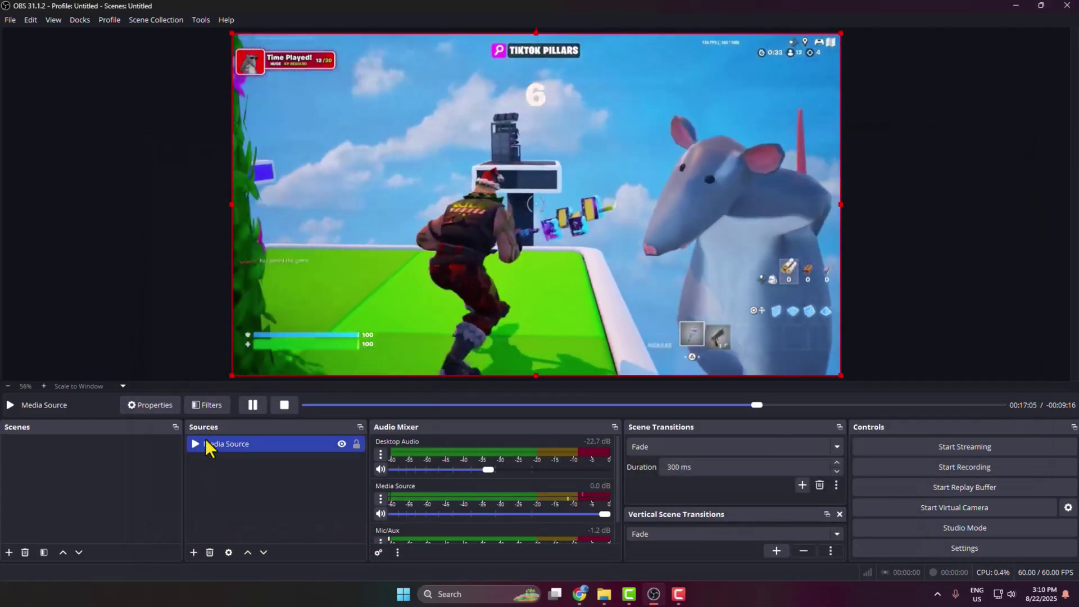
- Add an Image source named 'scoreboard' loading Pngtree—match tournament scoreboard_8343866.png from Downloads
click(194, 552)
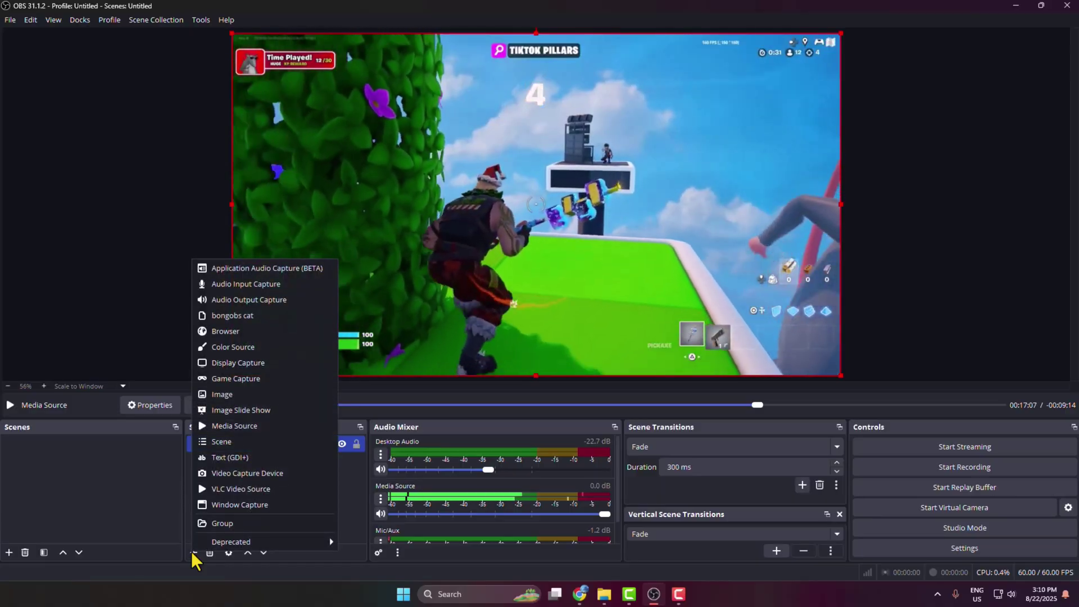
click(236, 395)
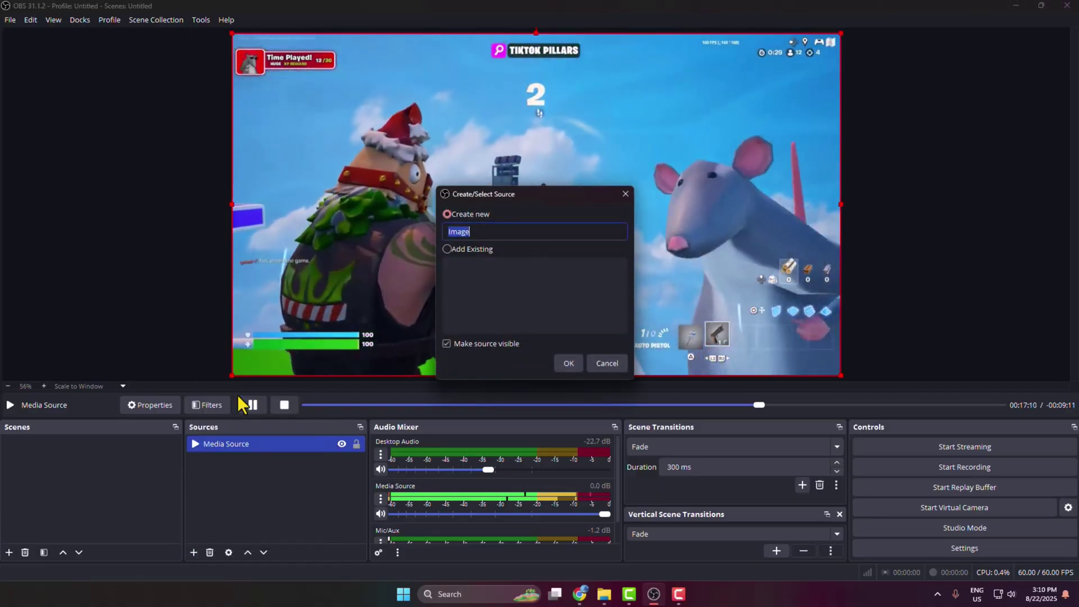
text(sc)
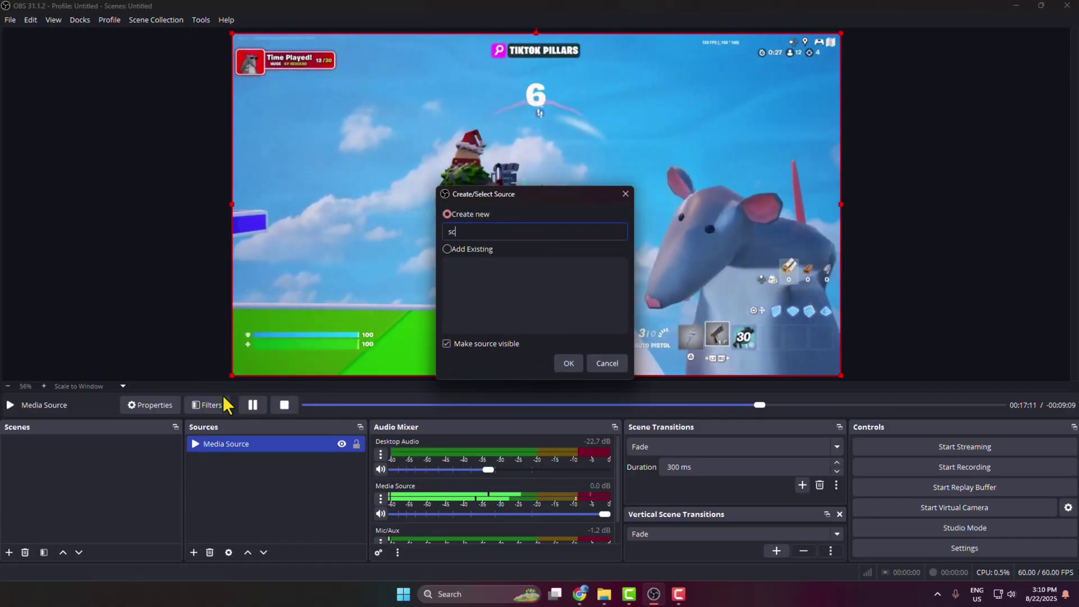
text(oreboard)
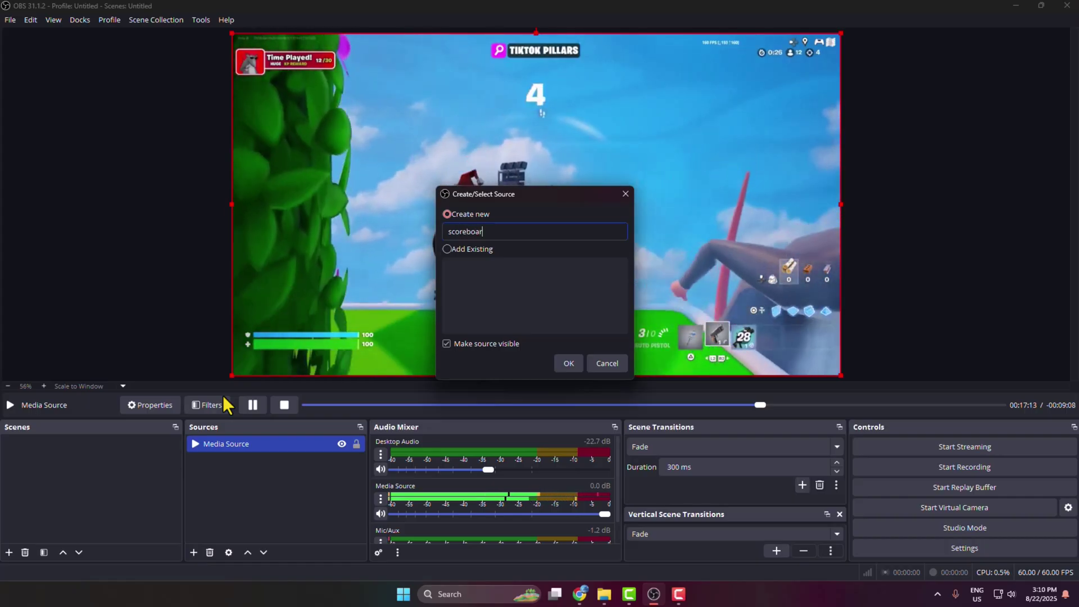
click(566, 364)
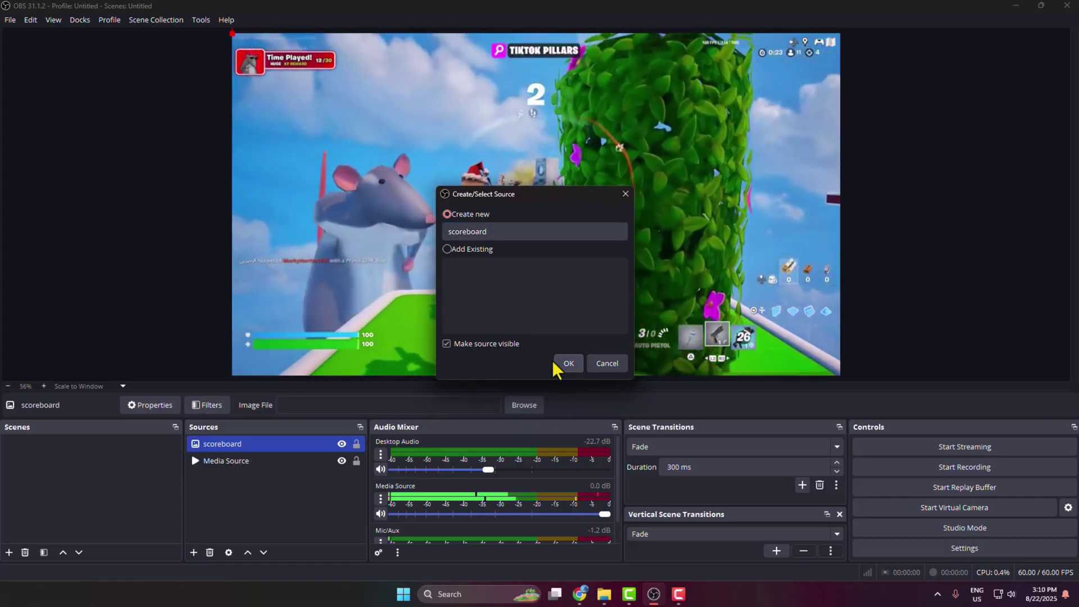
click(712, 298)
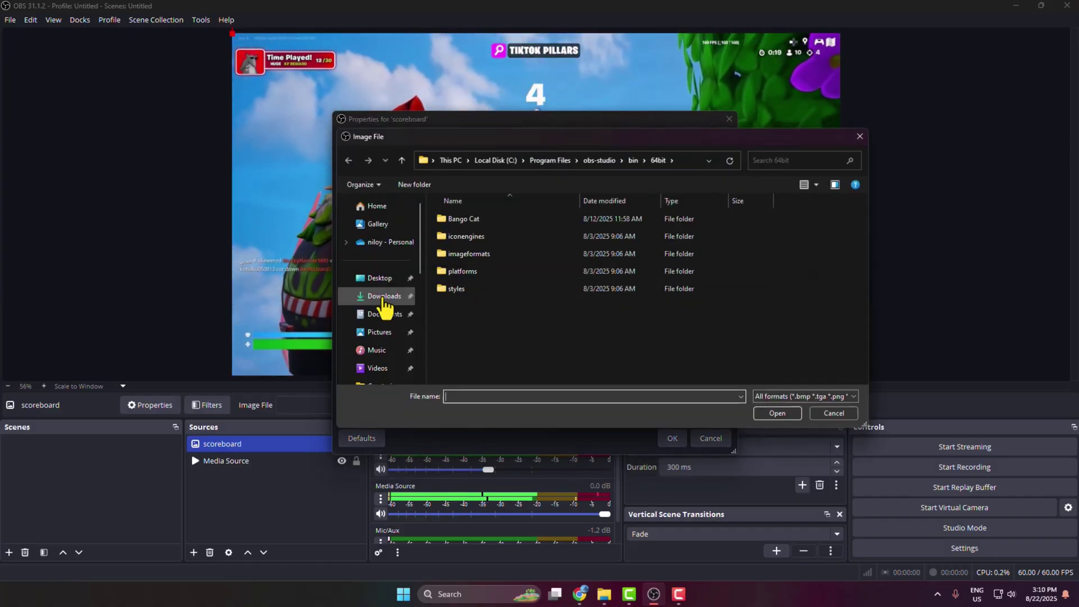
click(384, 297)
click(790, 417)
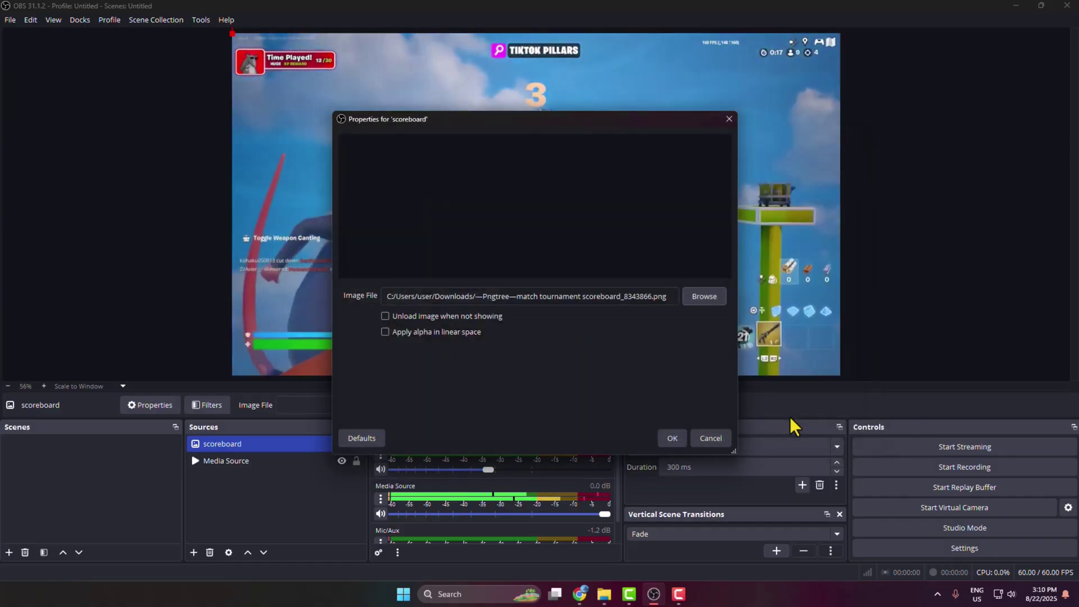
- Resize the scoreboard image into a narrow bar and move it to the top of the gameplay
click(679, 435)
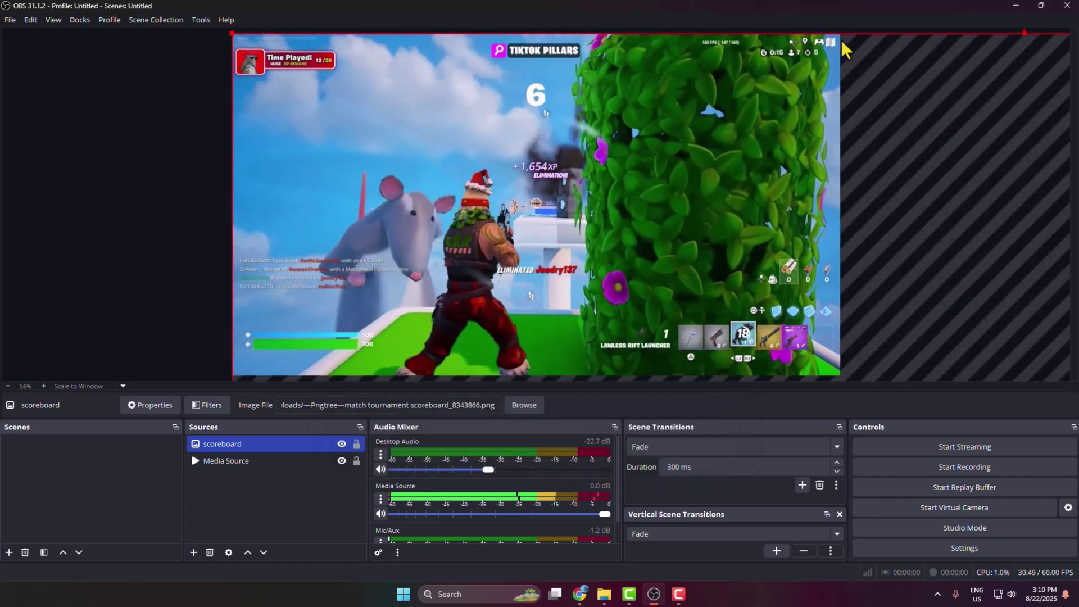
drag(843, 34, 596, 61)
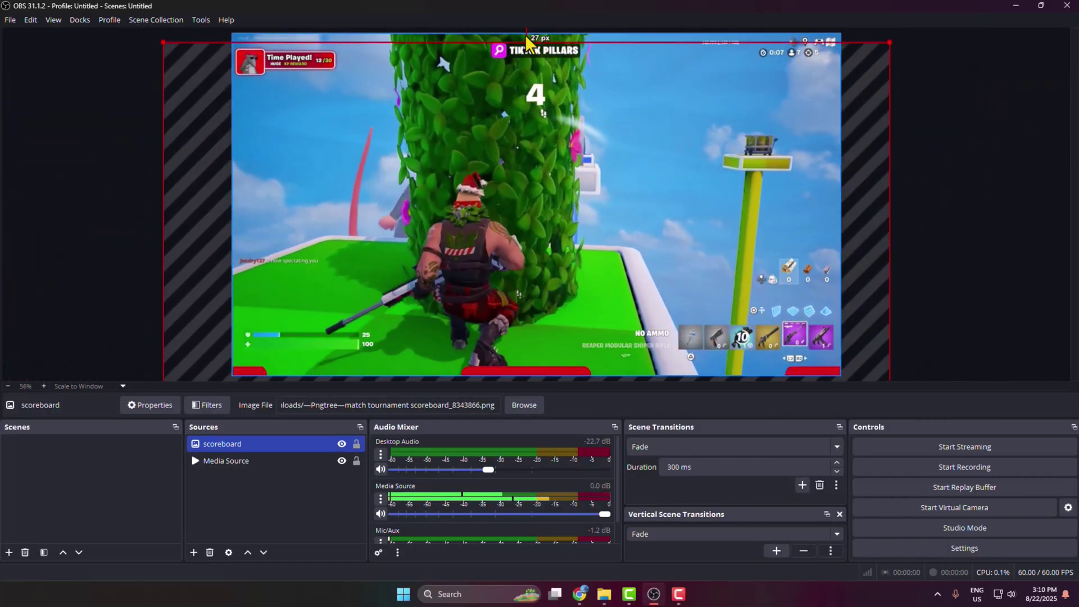
drag(526, 41, 557, 221)
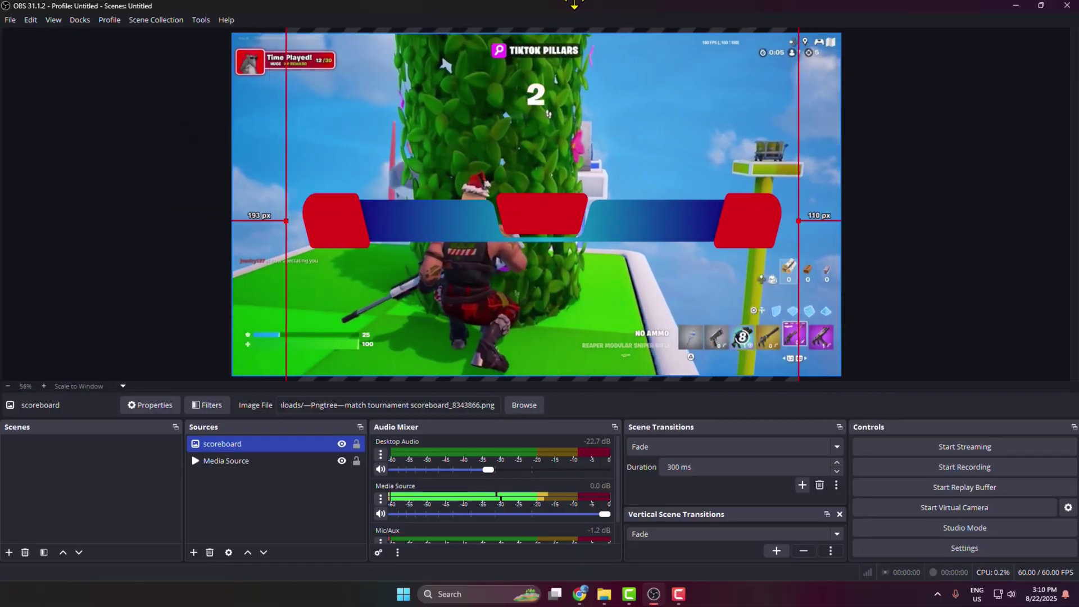
drag(568, 298, 615, 224)
drag(524, 196, 591, 97)
click(831, 89)
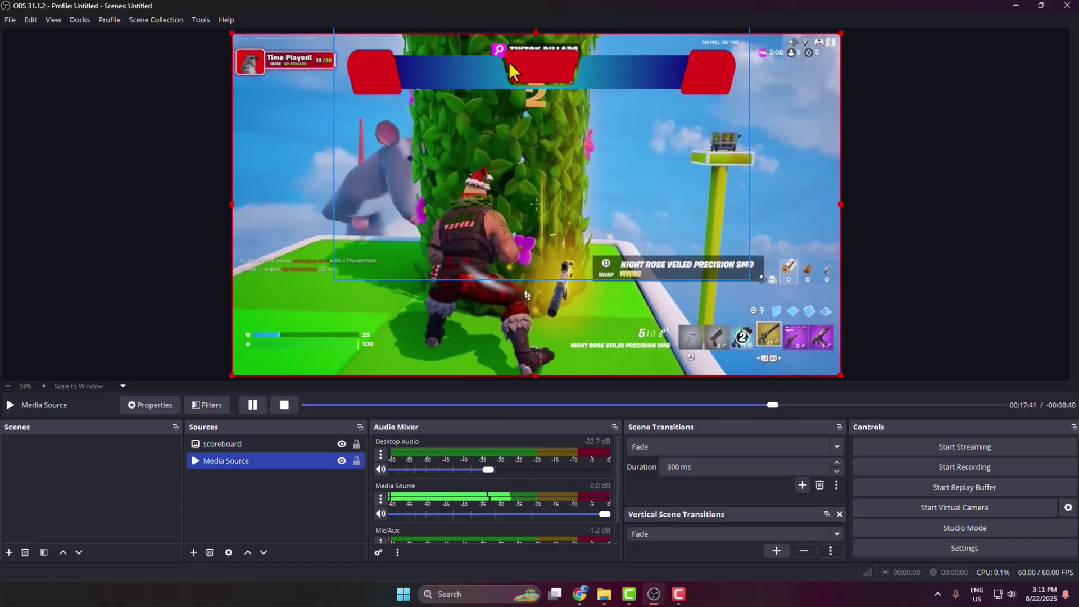
- Add a text source 'ind' reading Ind, shrink it onto the scoreboard's left red badge
click(193, 552)
click(225, 461)
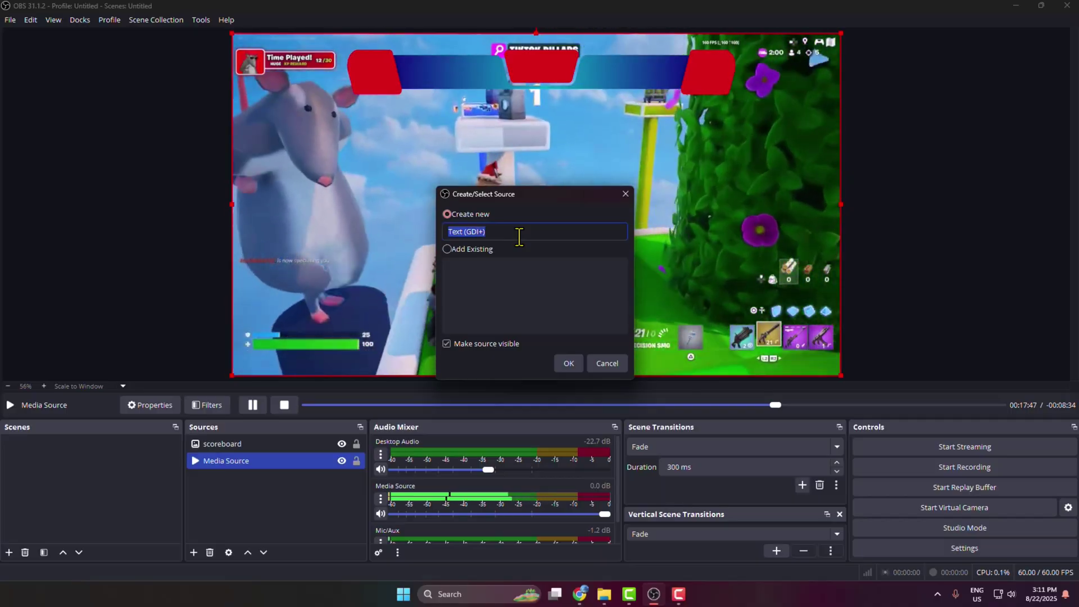
text(ind)
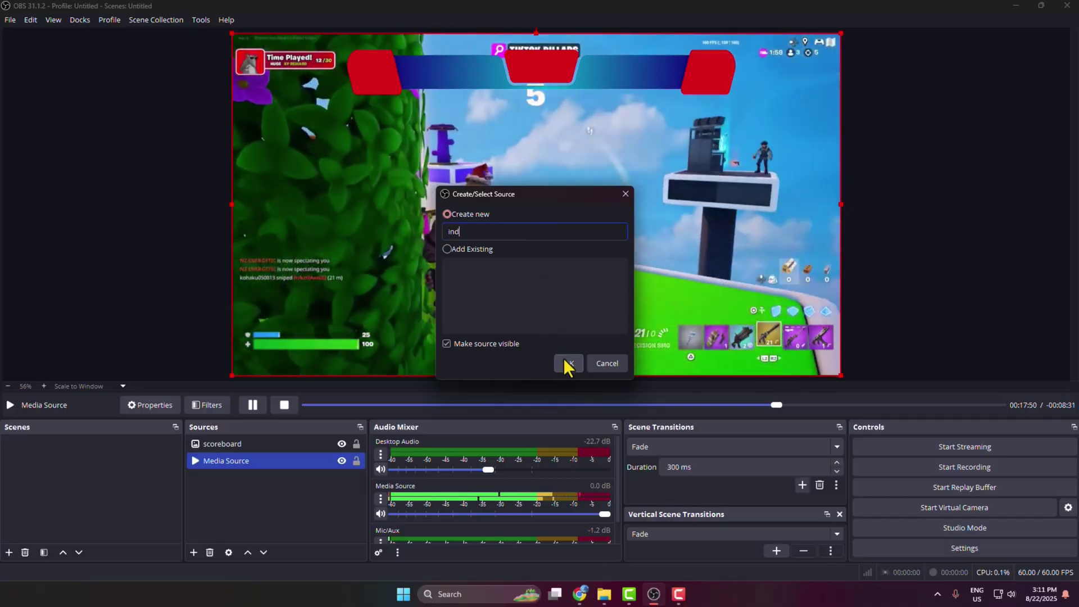
click(568, 363)
click(568, 363)
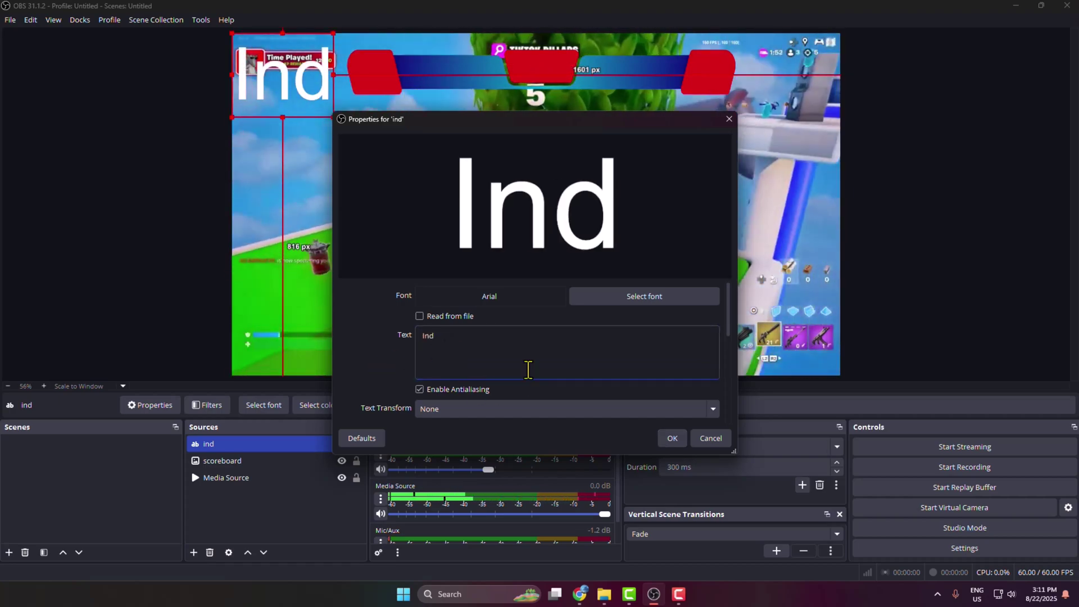
click(665, 444)
drag(281, 73, 423, 73)
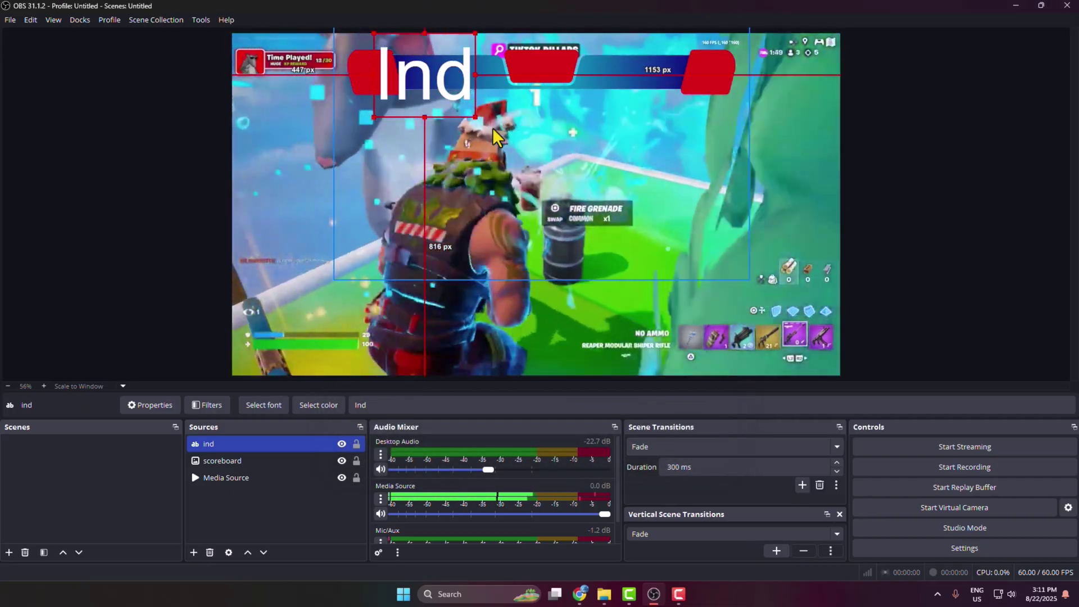
drag(475, 117, 367, 71)
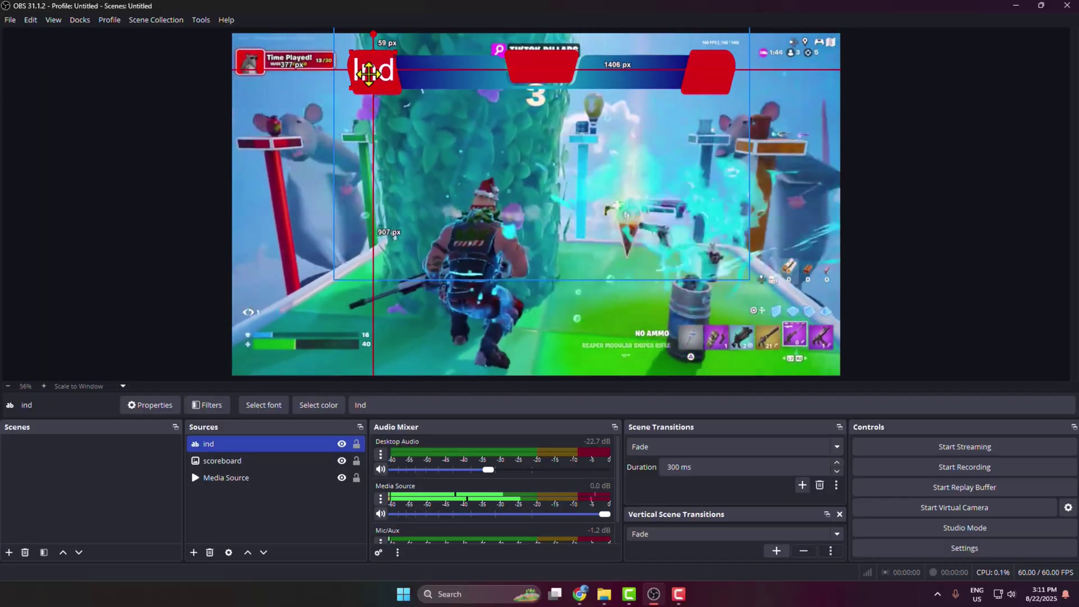
- Duplicate the ind text onto the right badge and change the badge text to bd
click(405, 104)
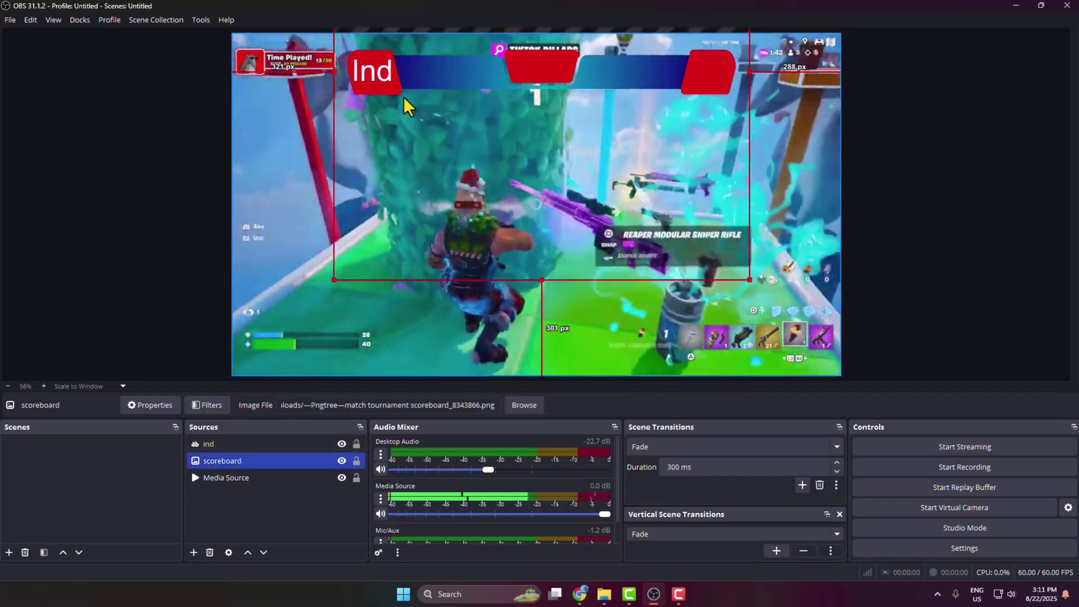
click(222, 444)
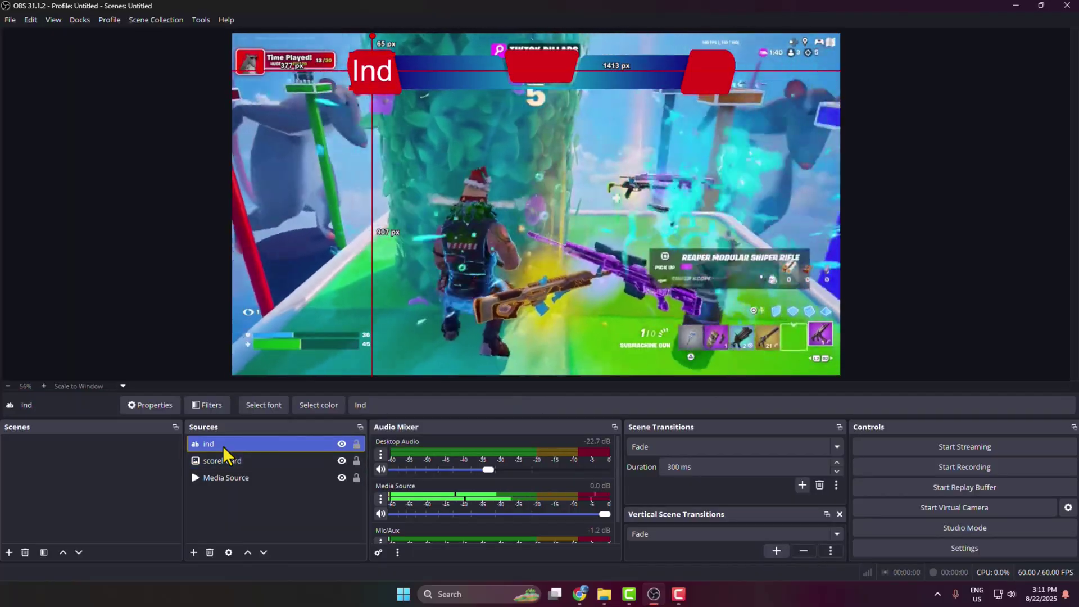
key(ctrl+c)
key(ctrl+v)
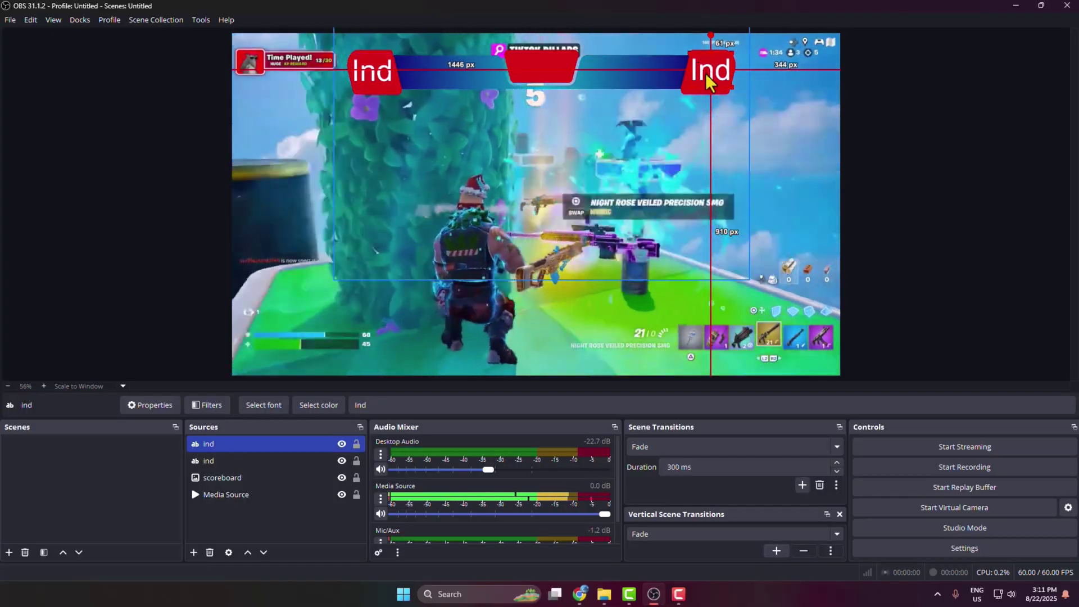
click(831, 98)
double_click(213, 442)
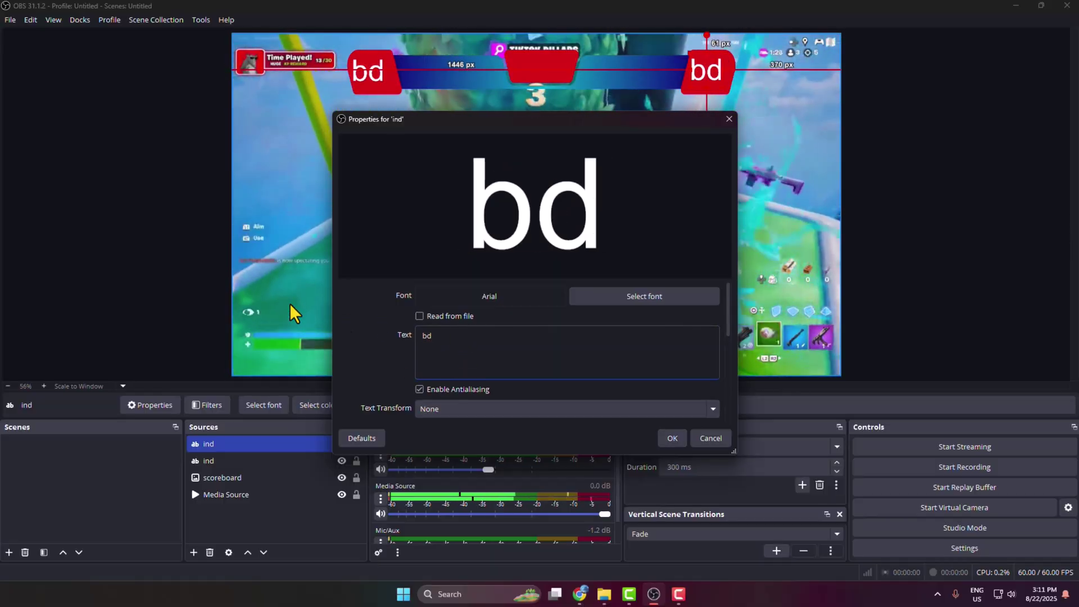
click(674, 439)
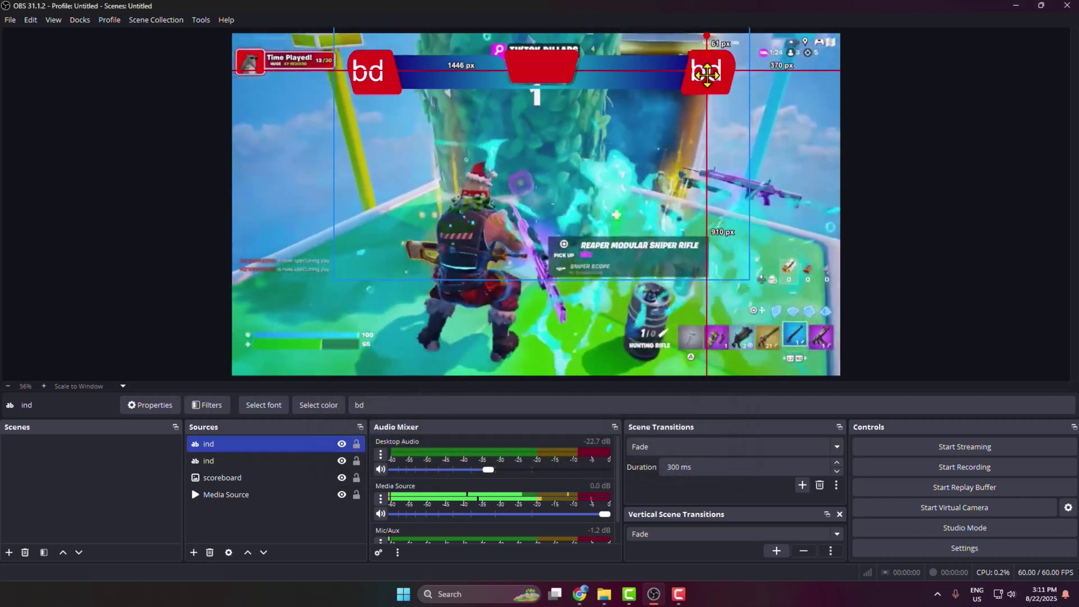
- Paste a third text copy onto the centre badge and change its text to VS
click(748, 169)
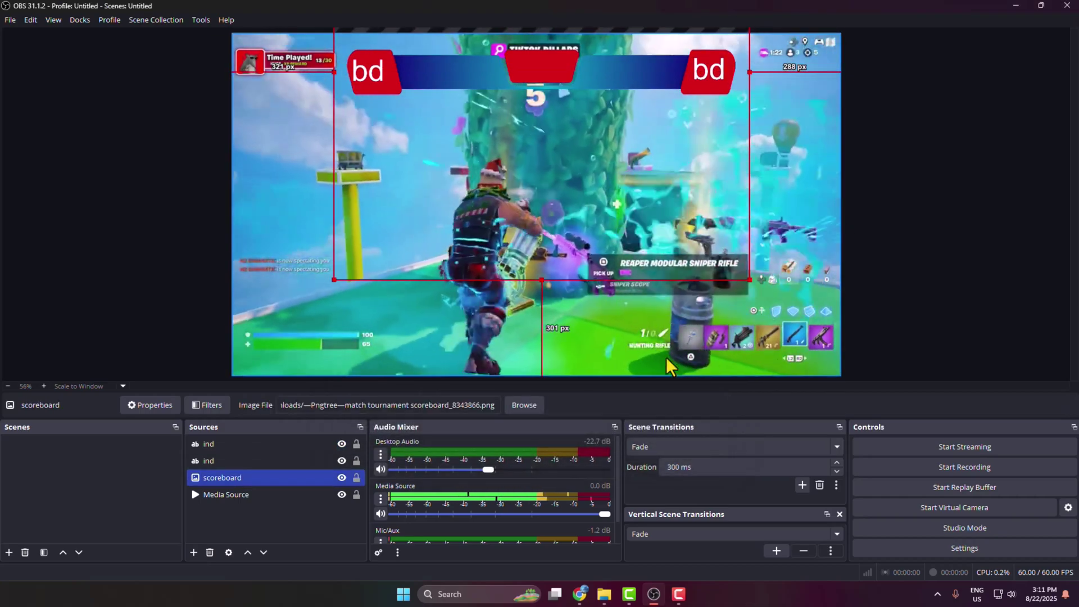
key(ctrl+v)
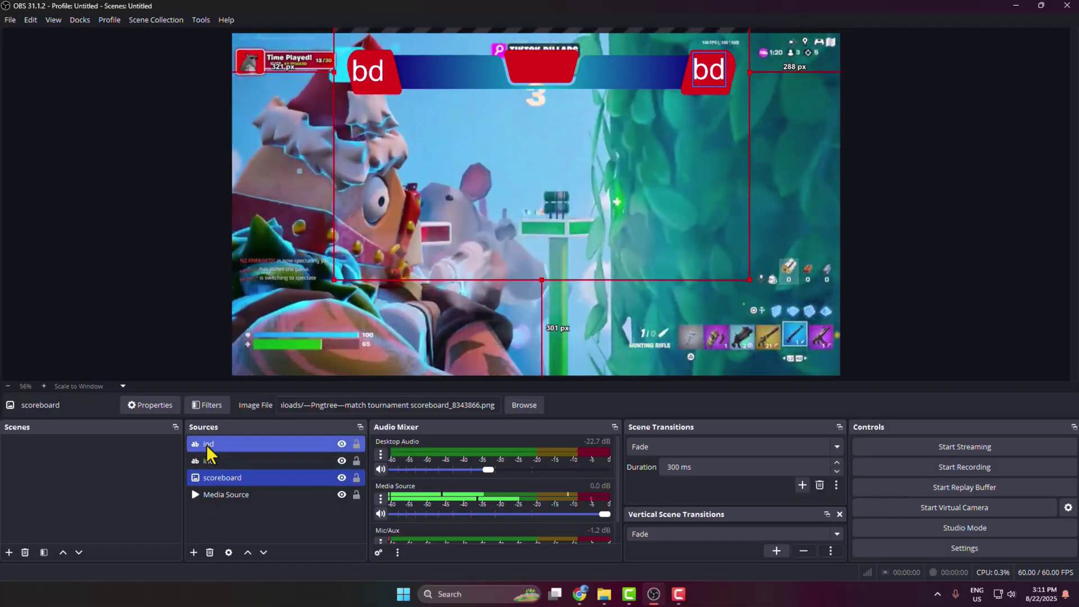
click(207, 444)
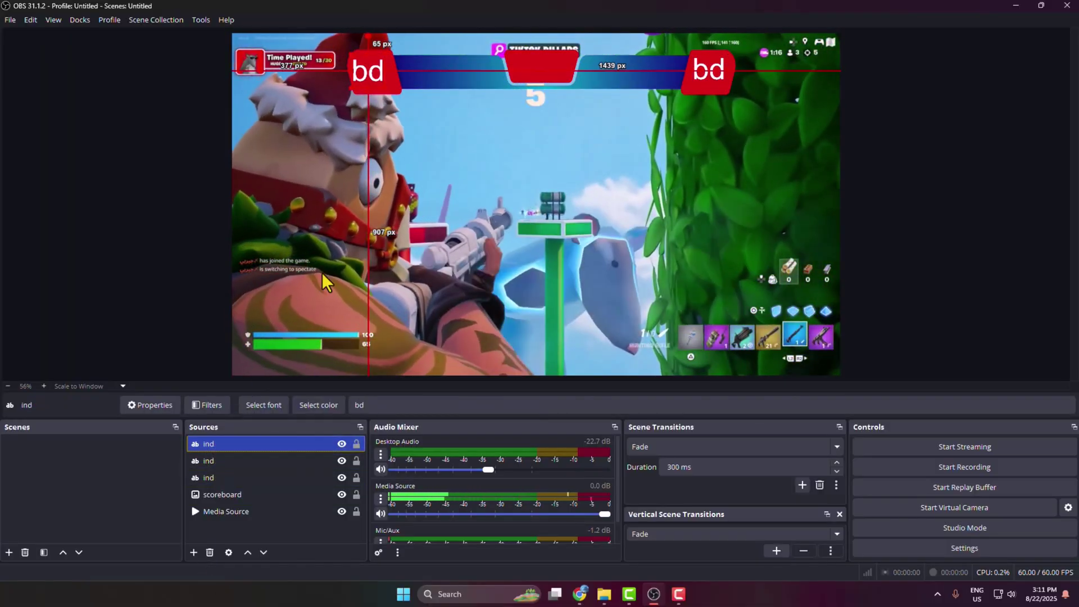
drag(387, 67, 540, 66)
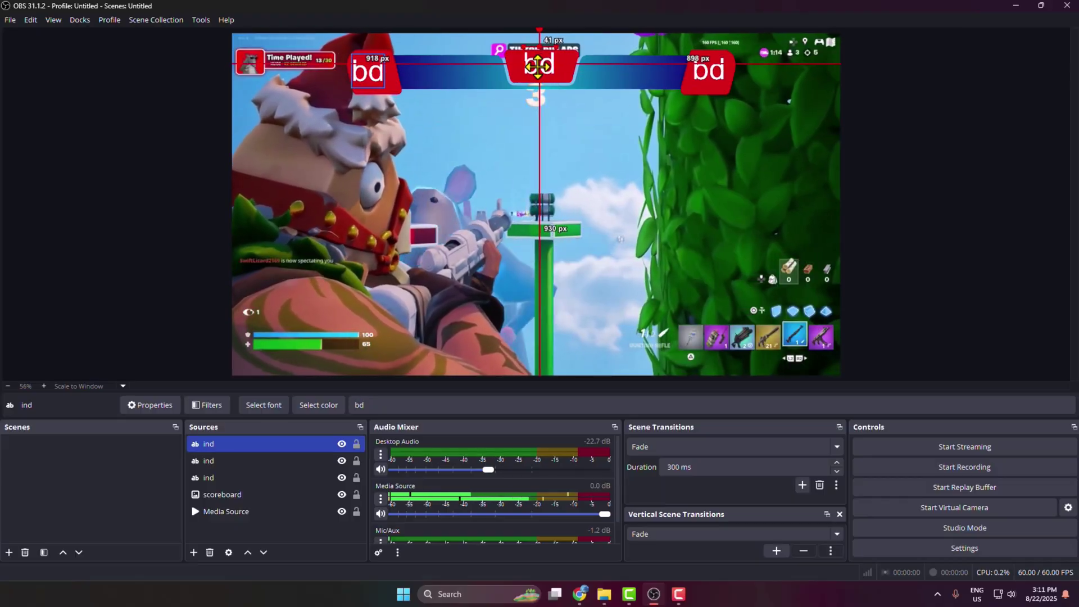
double_click(221, 444)
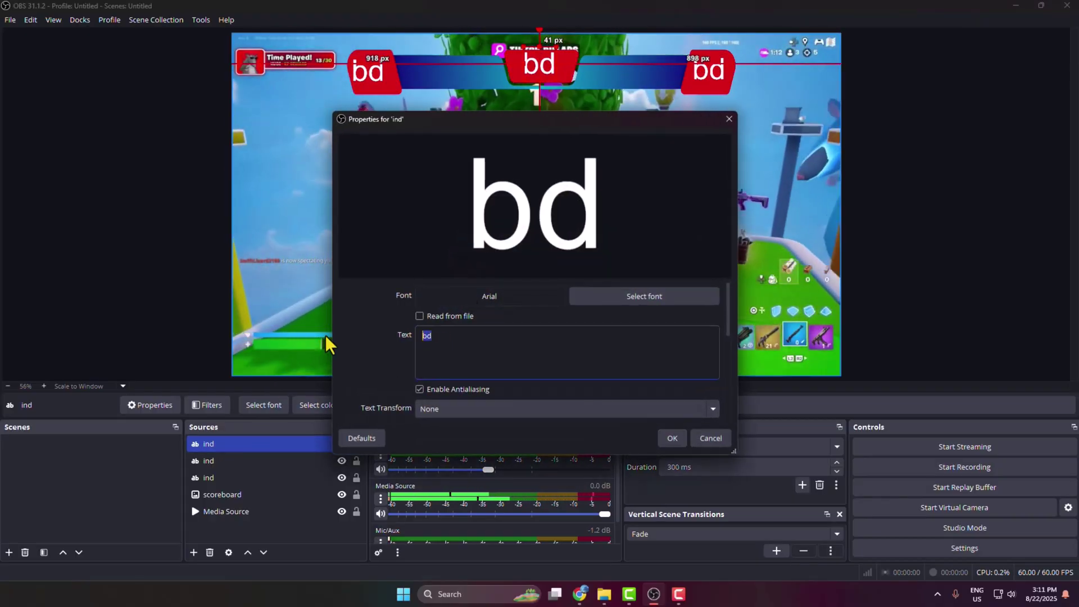
key(BackSpace)
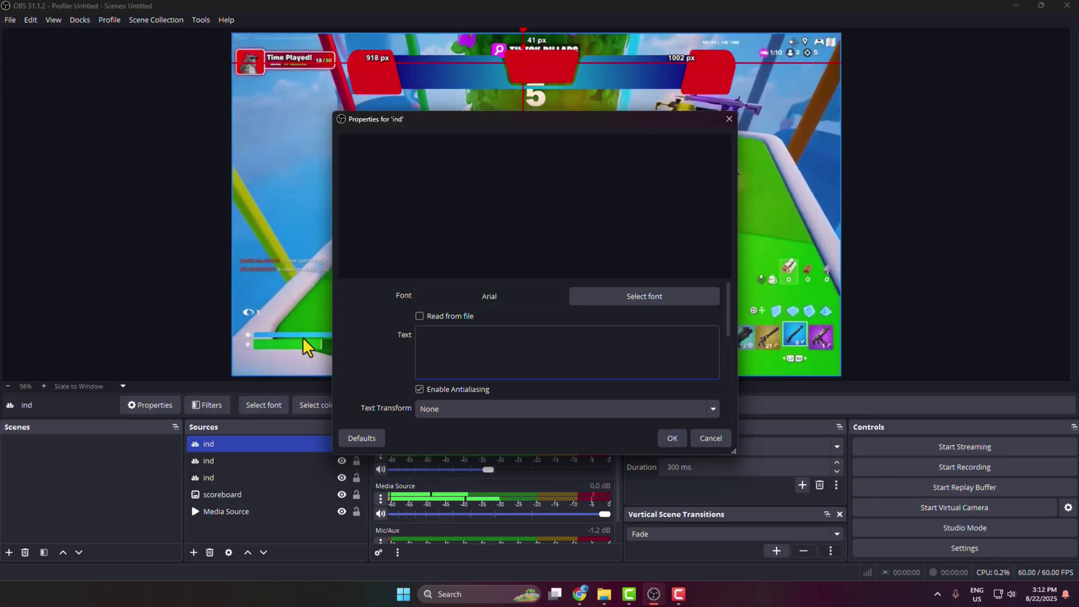
text(VS)
click(674, 438)
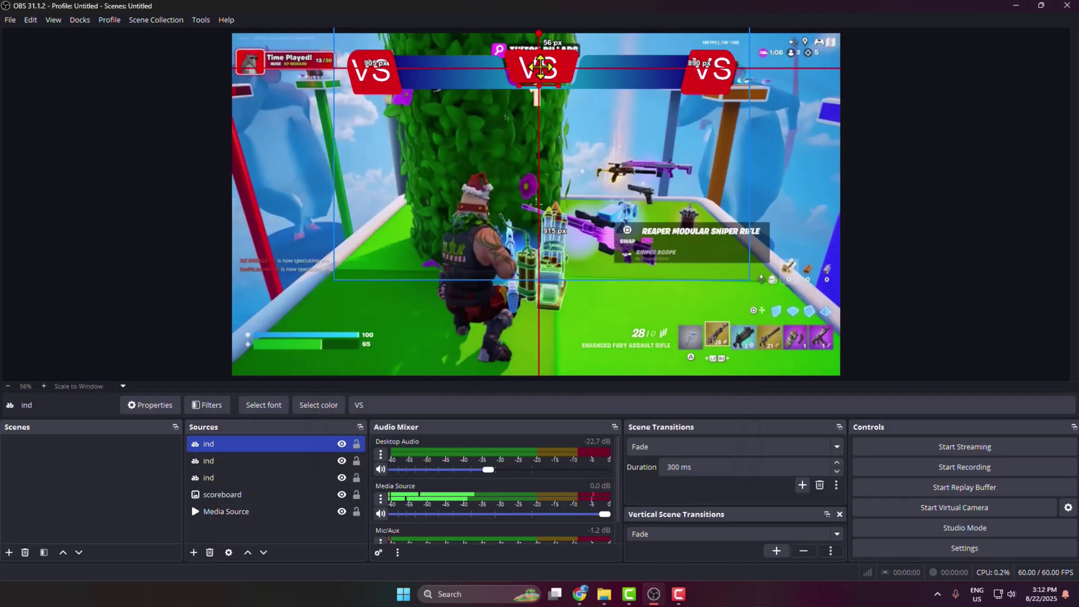
- Set the VS text colour to black (#000000)
click(356, 140)
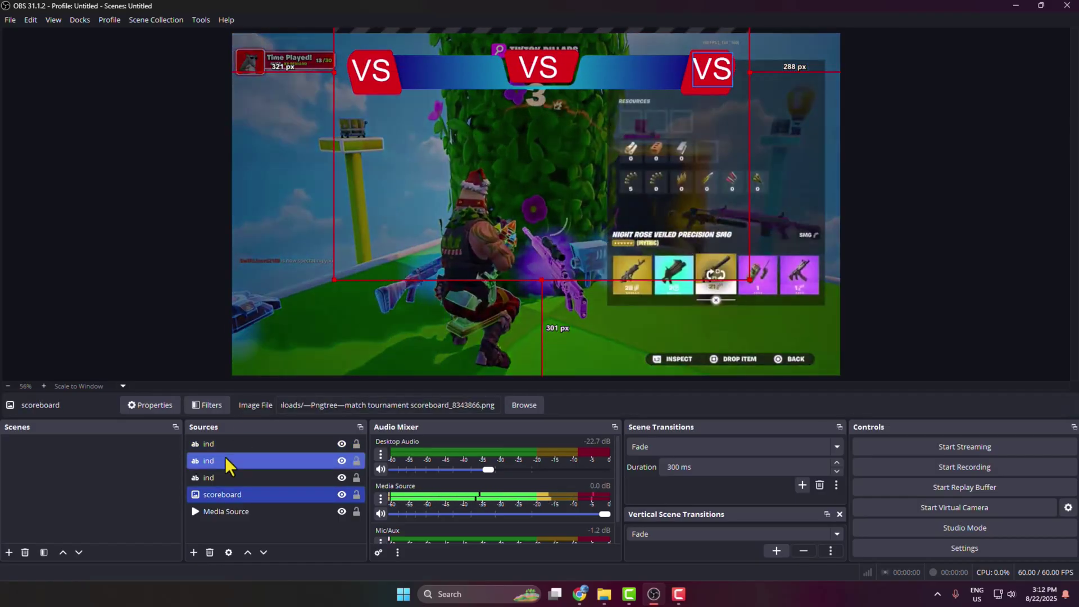
double_click(226, 444)
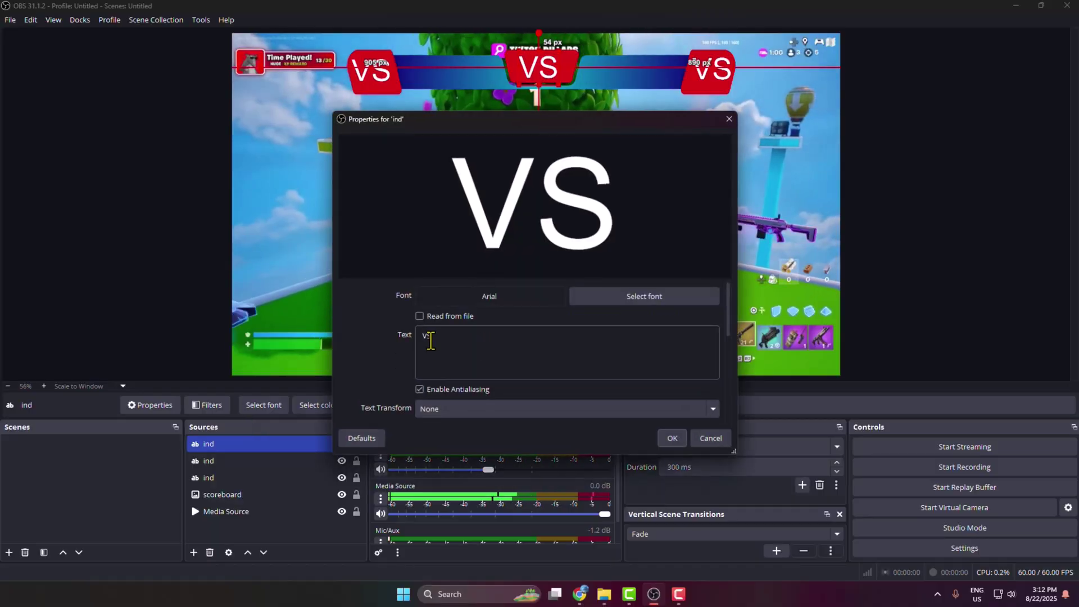
scroll(572, 337, down, 2)
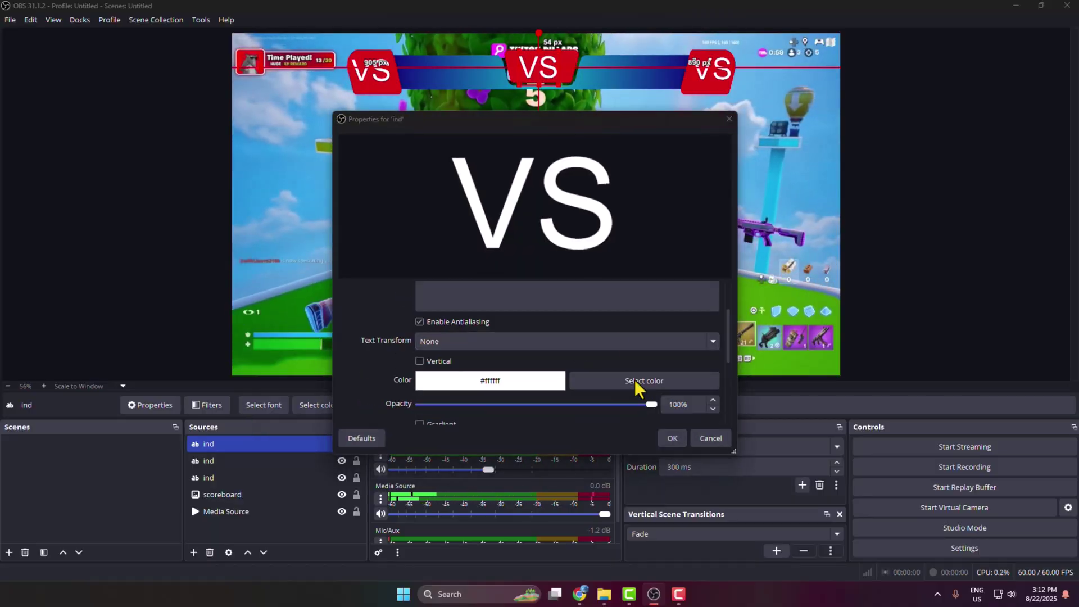
click(637, 385)
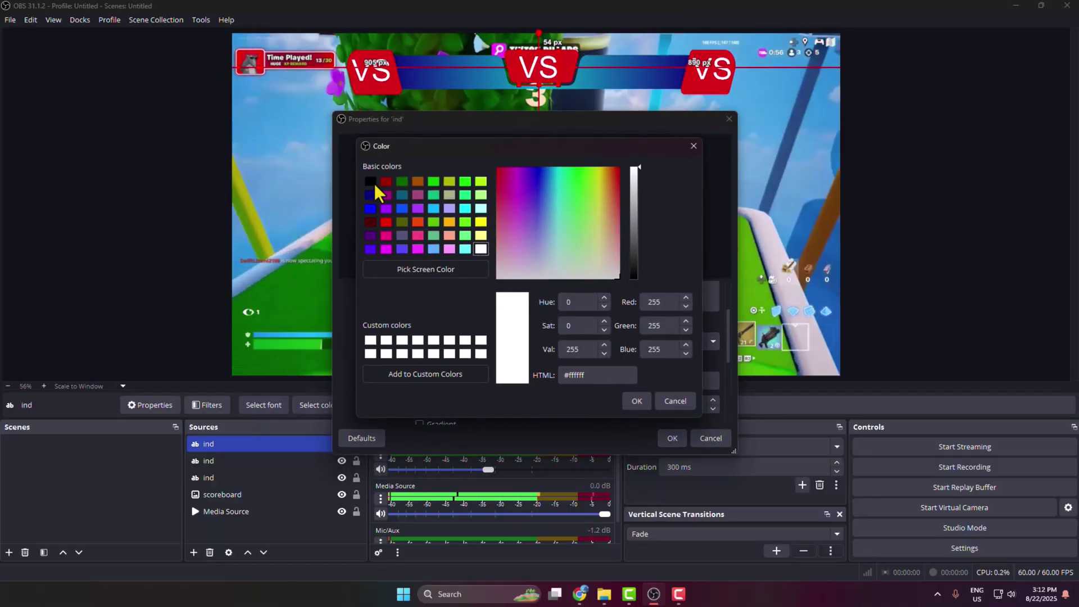
click(673, 439)
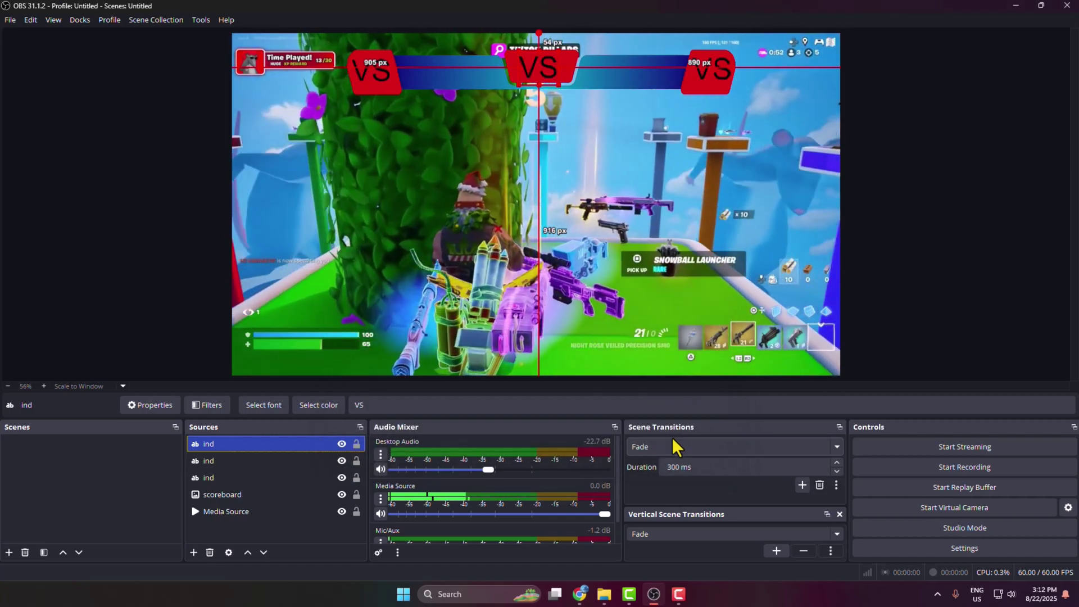
click(335, 200)
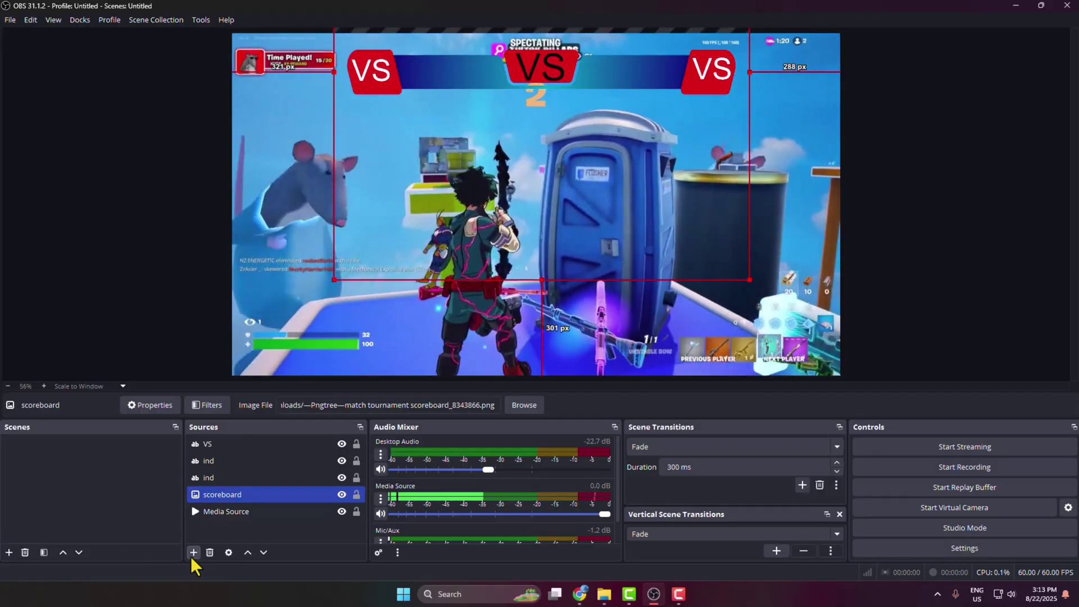
- Add a text source reading 150, shrunk between the left and middle VS badges
click(193, 552)
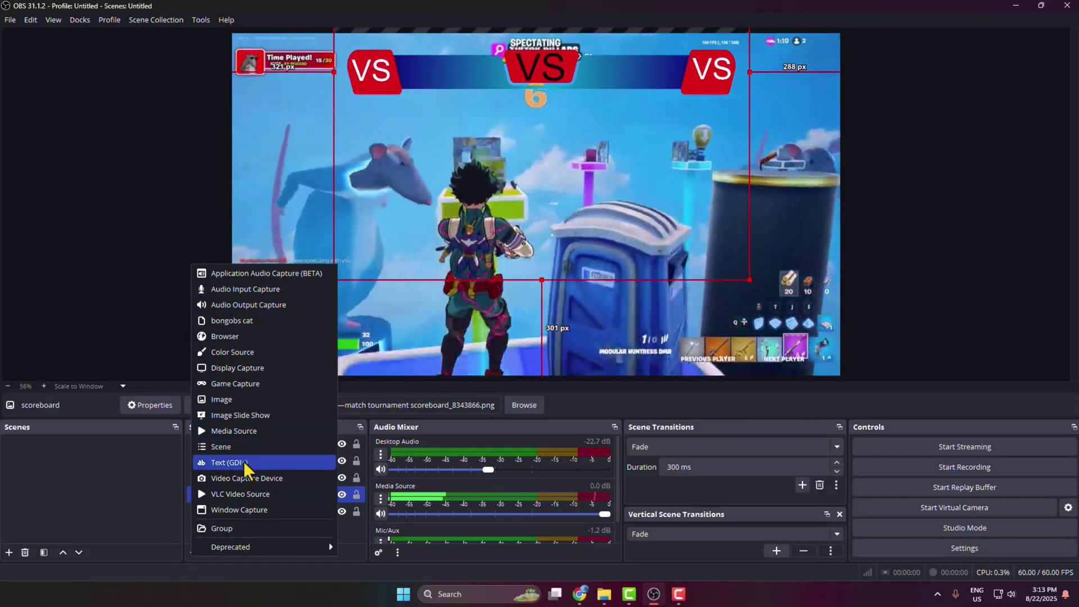
click(242, 463)
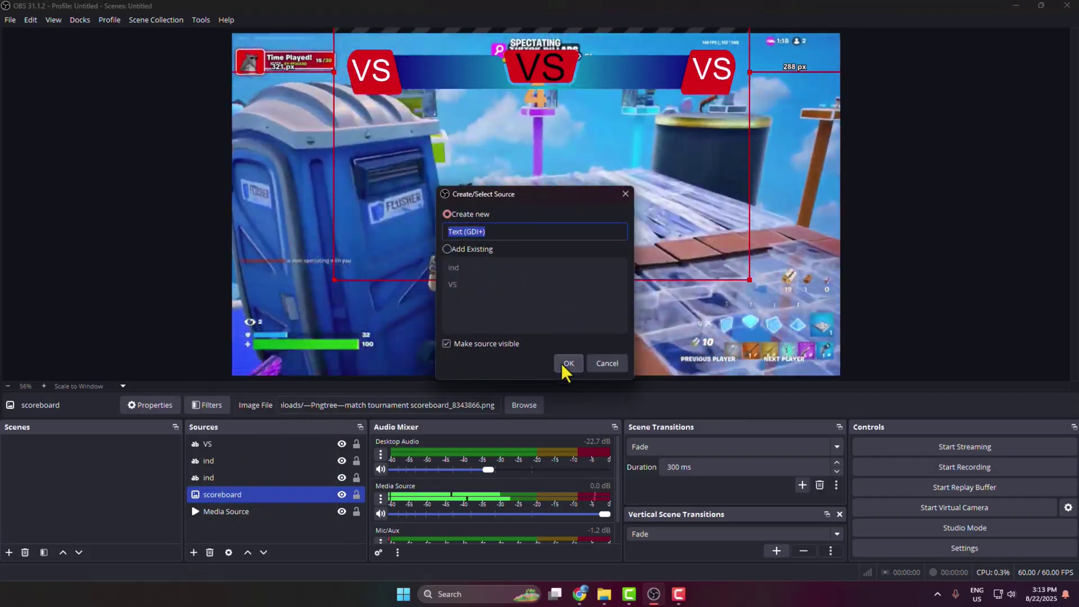
click(565, 364)
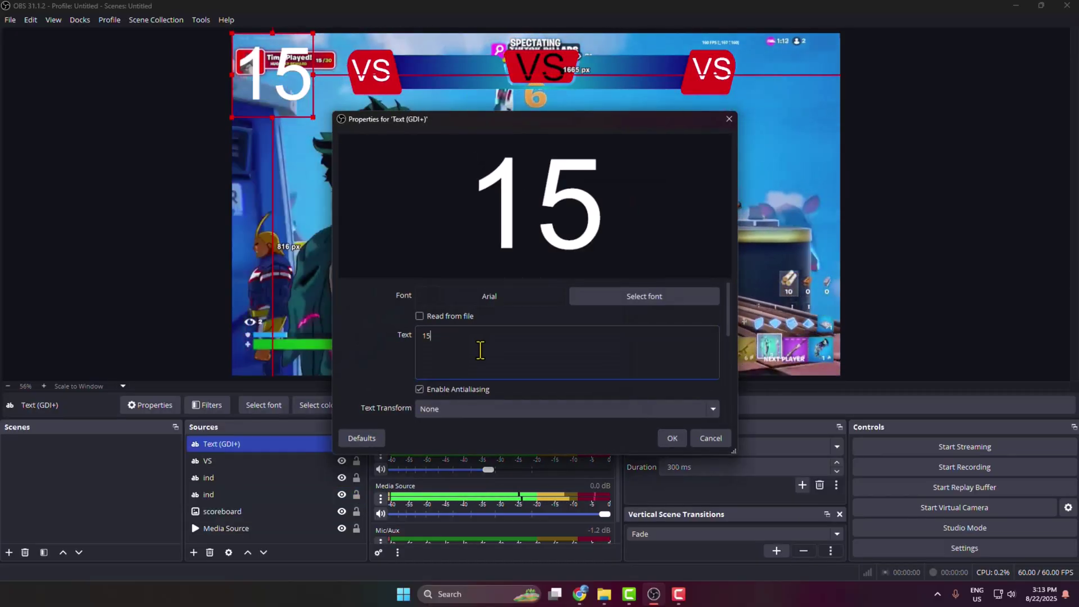
text(150)
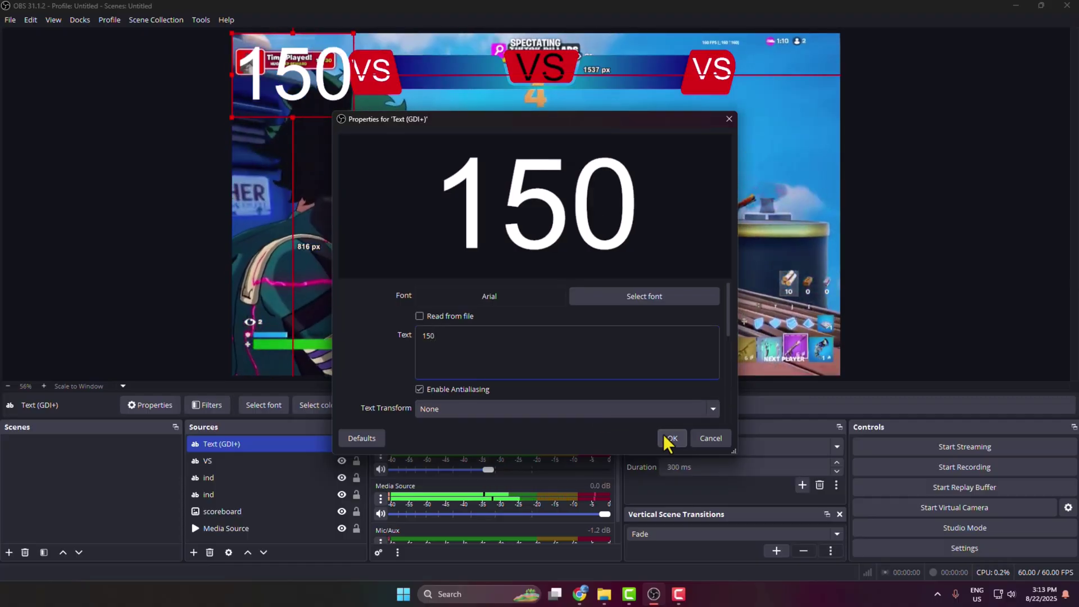
click(671, 438)
drag(295, 73, 483, 73)
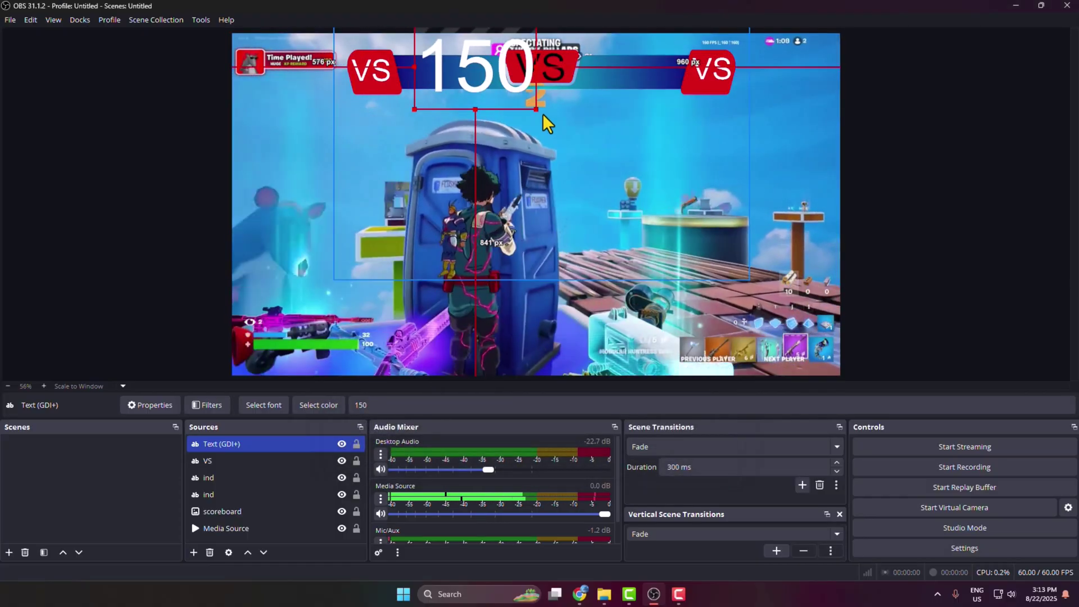
drag(541, 107, 455, 78)
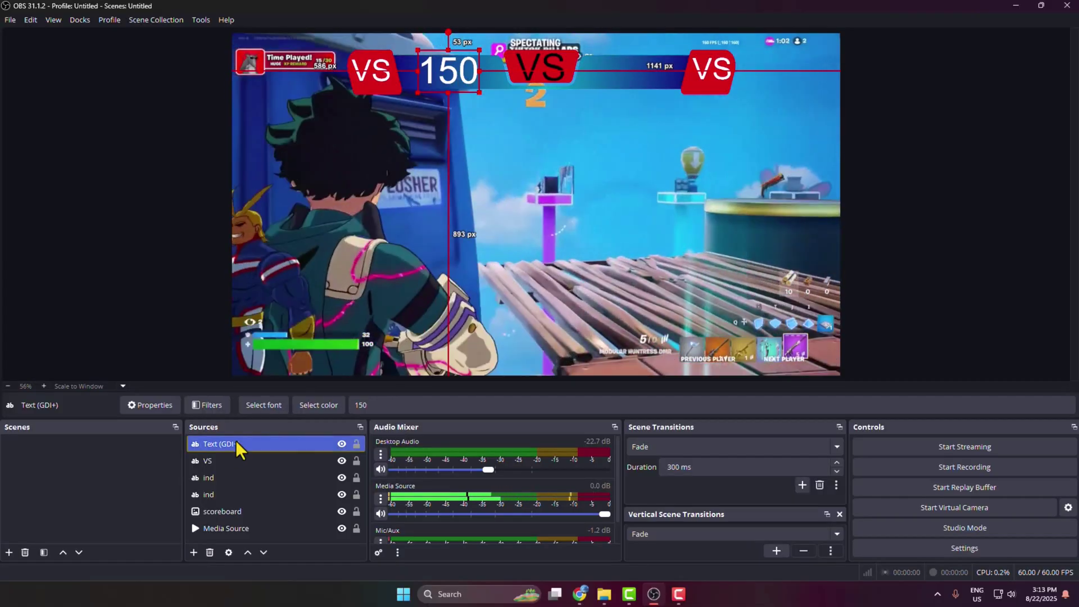
- Duplicate the score text into the bar's right gap and change it to 77
key(ctrl+c)
key(ctrl+v)
drag(452, 68, 625, 67)
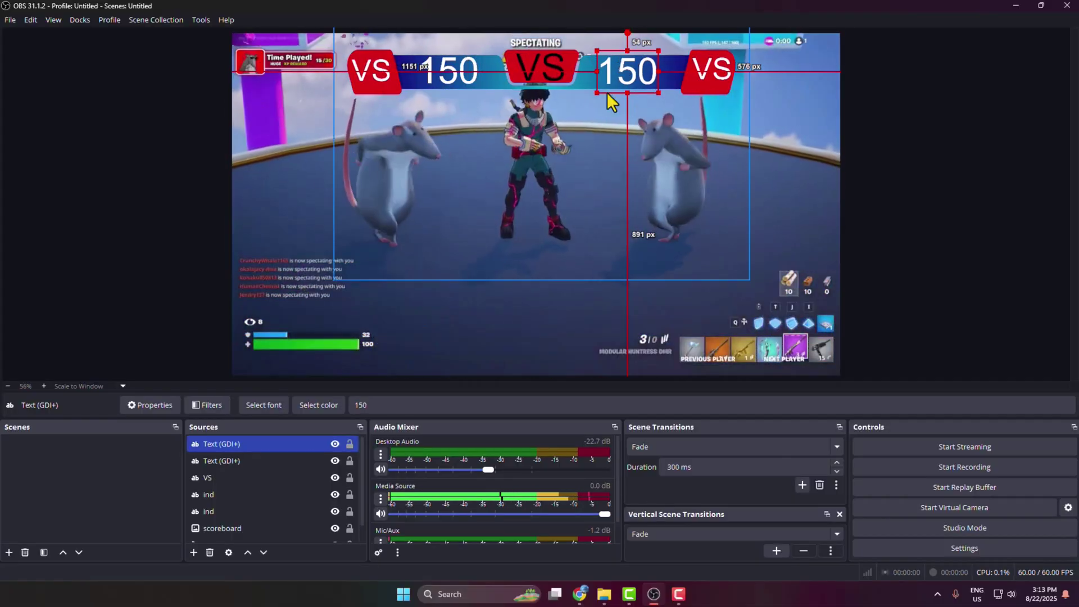
double_click(217, 444)
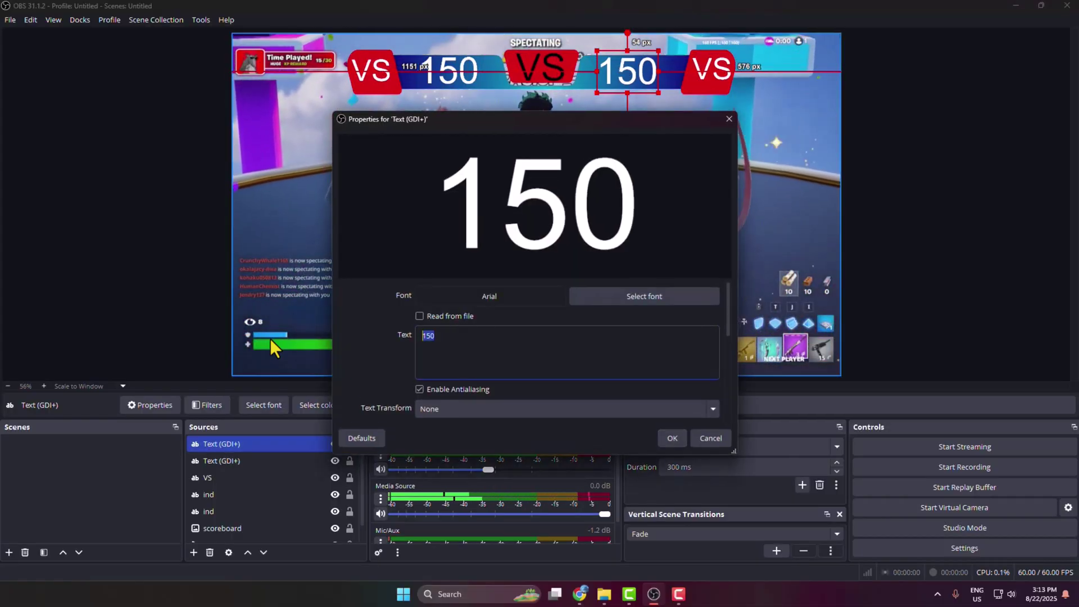
text(77)
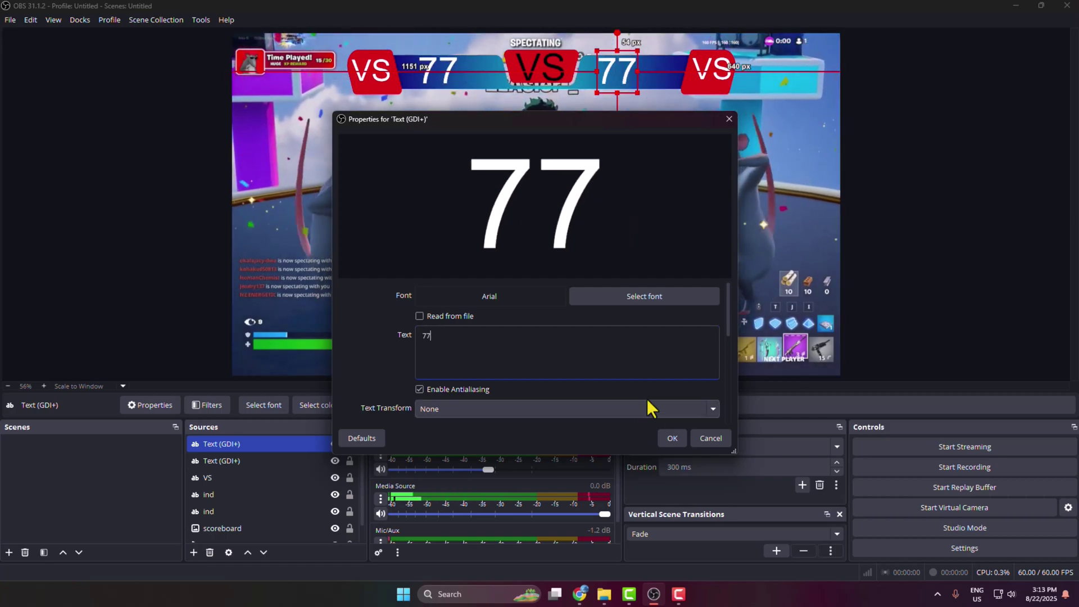
click(672, 438)
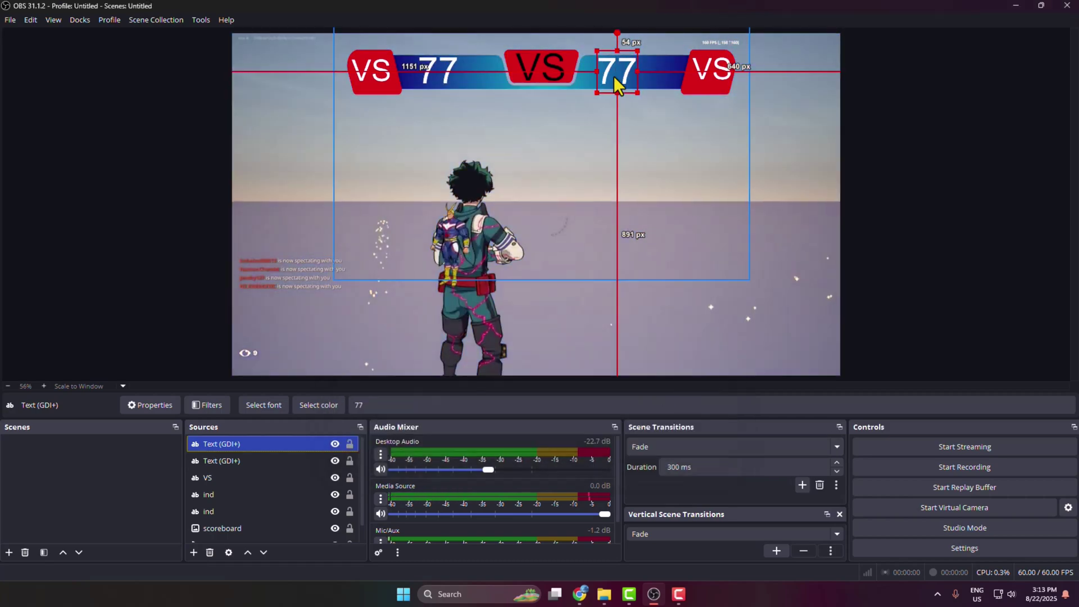
drag(619, 73, 626, 73)
click(821, 164)
click(747, 167)
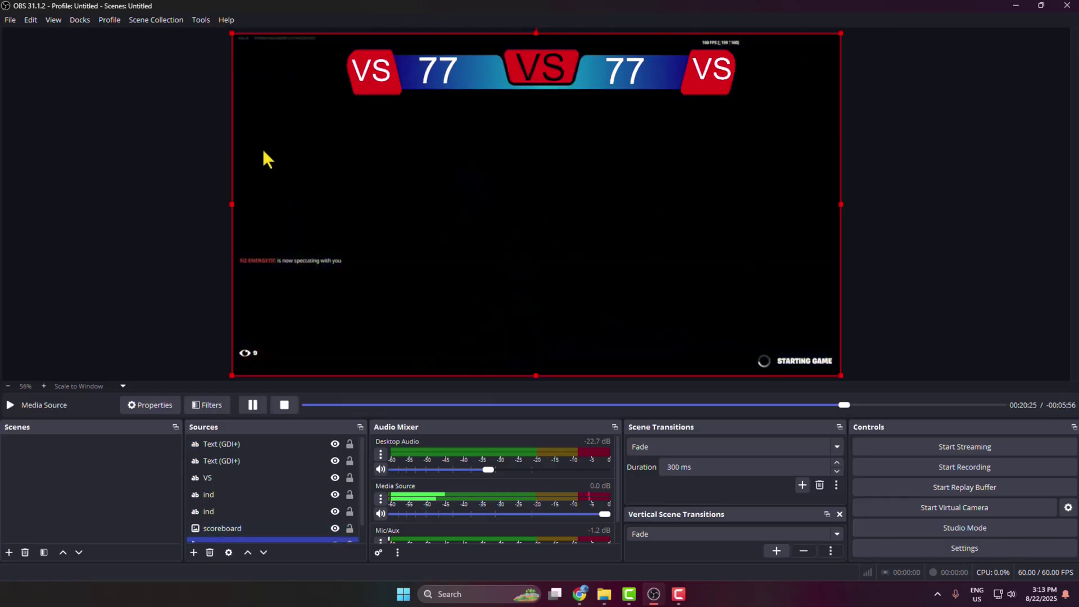
- Change the left score text to 81
click(279, 141)
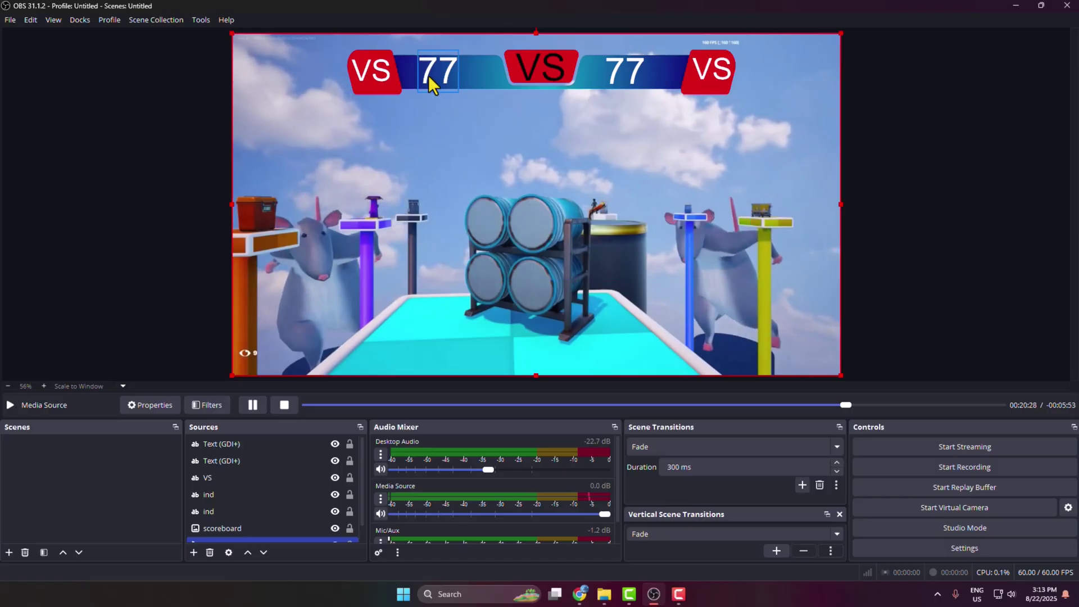
click(444, 77)
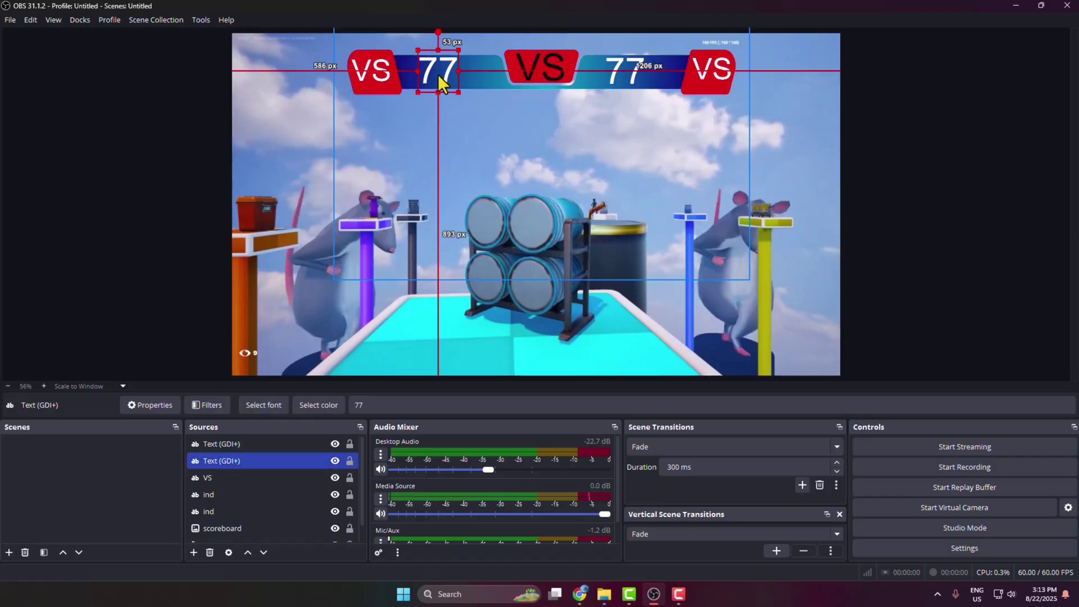
double_click(215, 459)
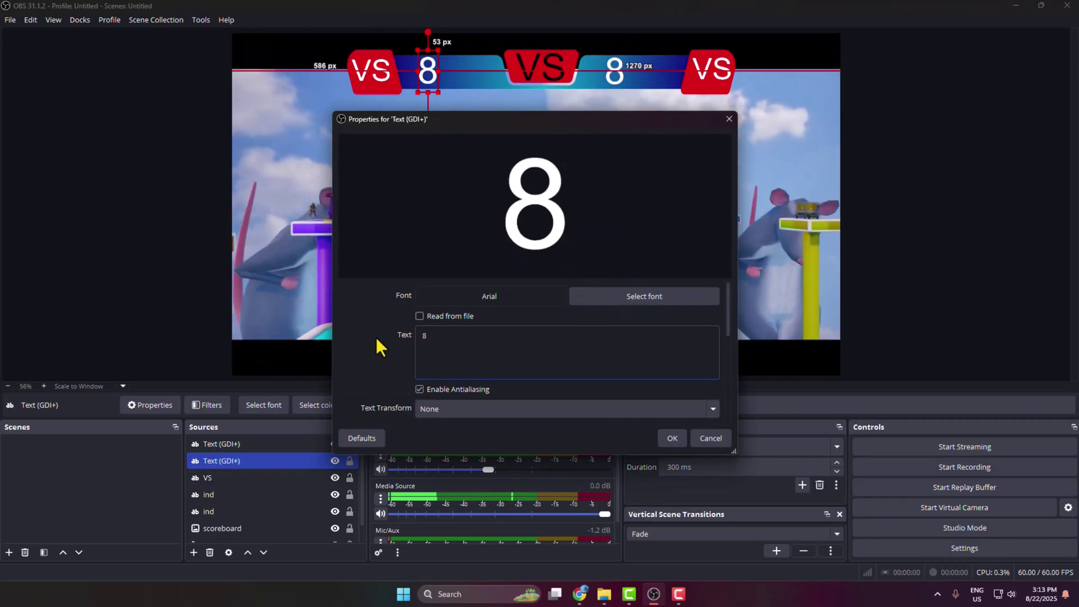
text(1)
click(672, 438)
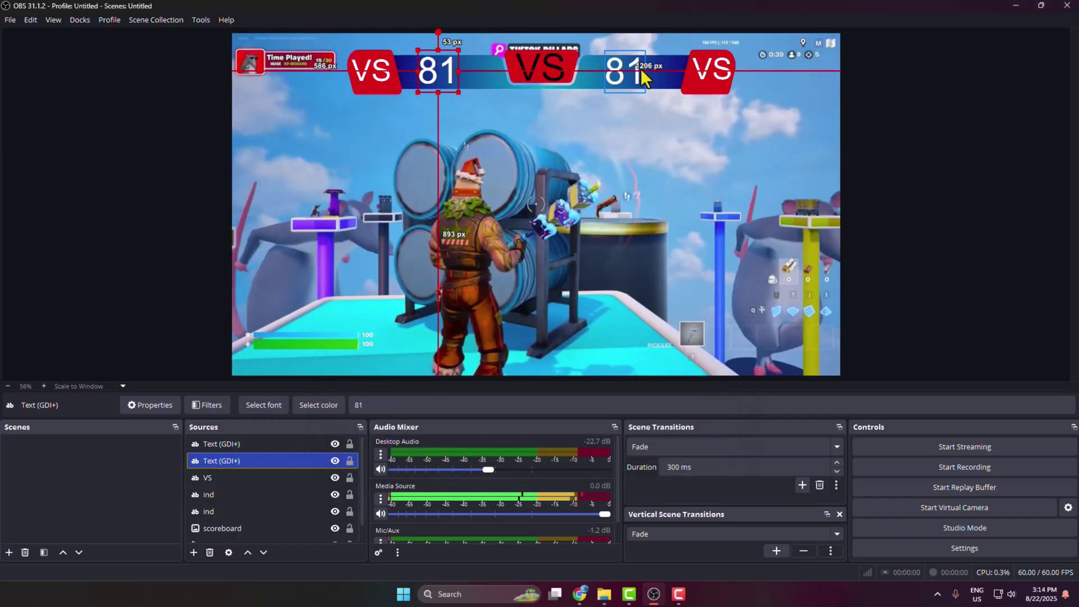
- Delete the left score text, leaving only the 81 score in the right gap
click(626, 72)
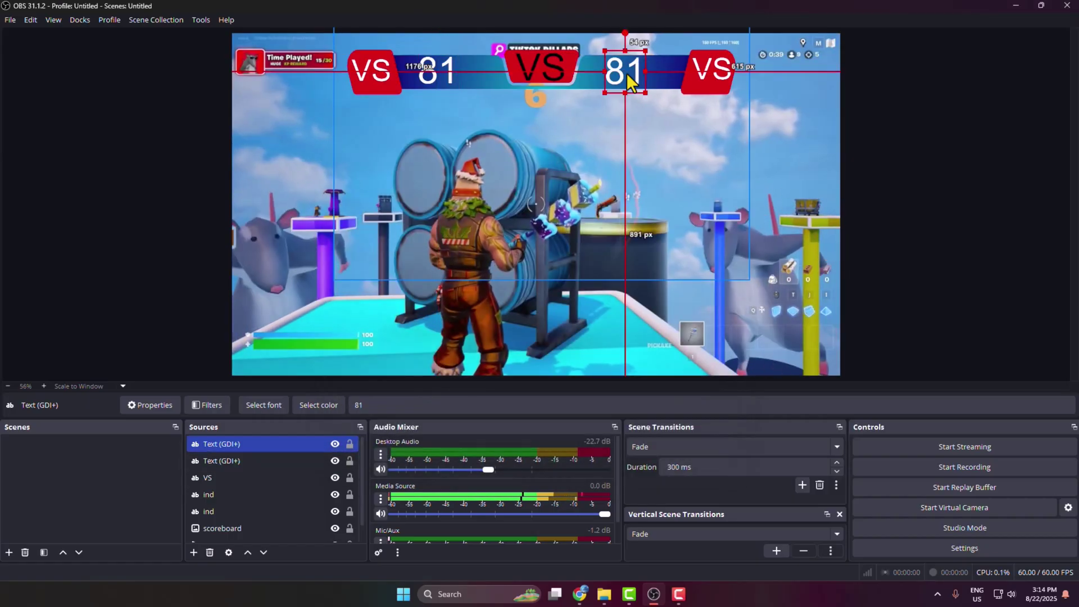
click(679, 179)
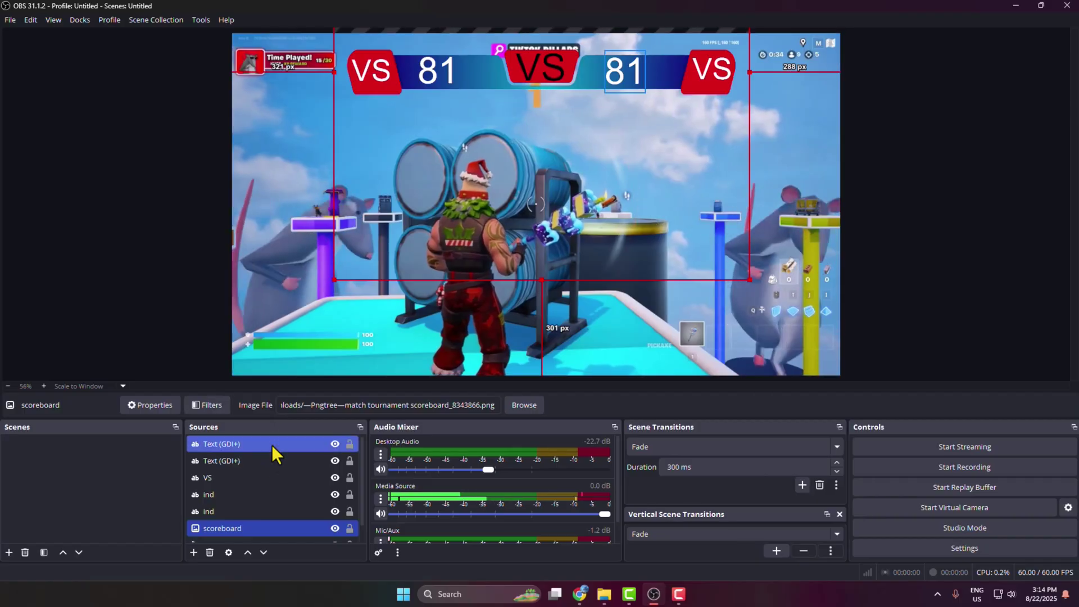
click(257, 459)
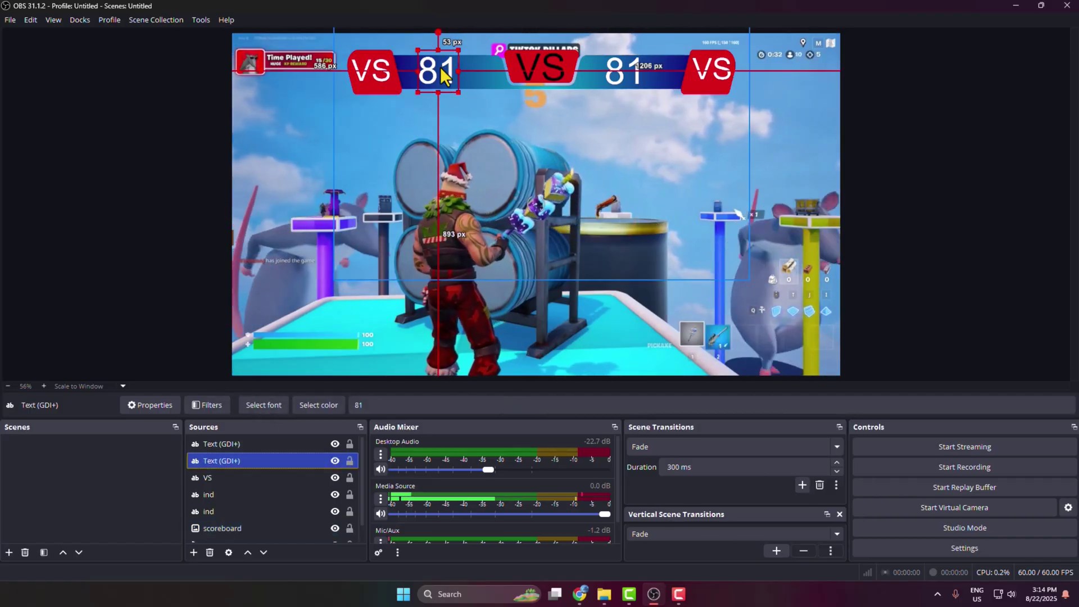
click(209, 553)
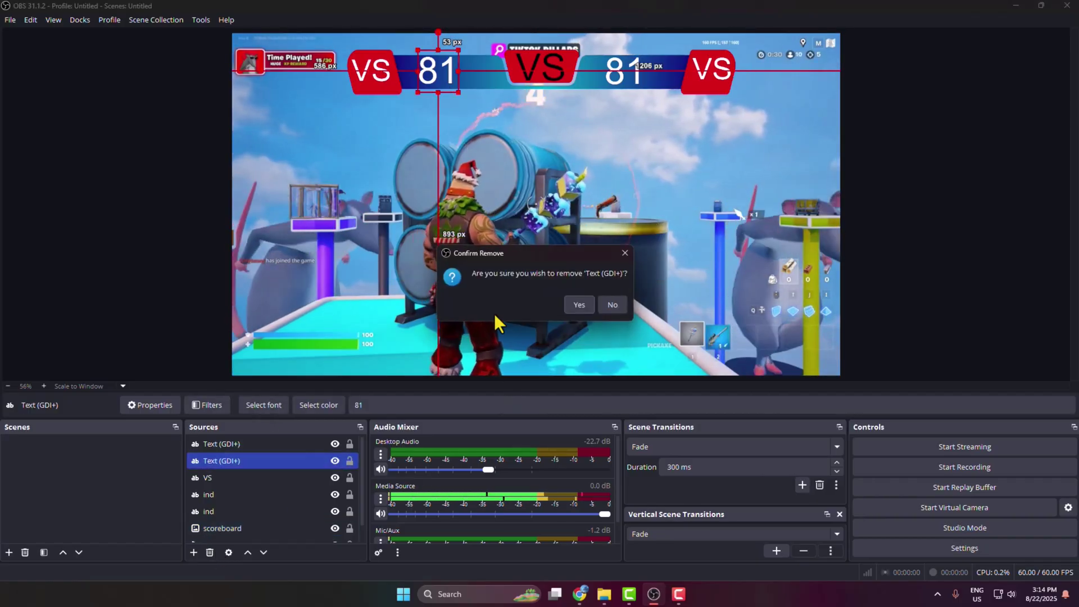
click(570, 308)
click(194, 553)
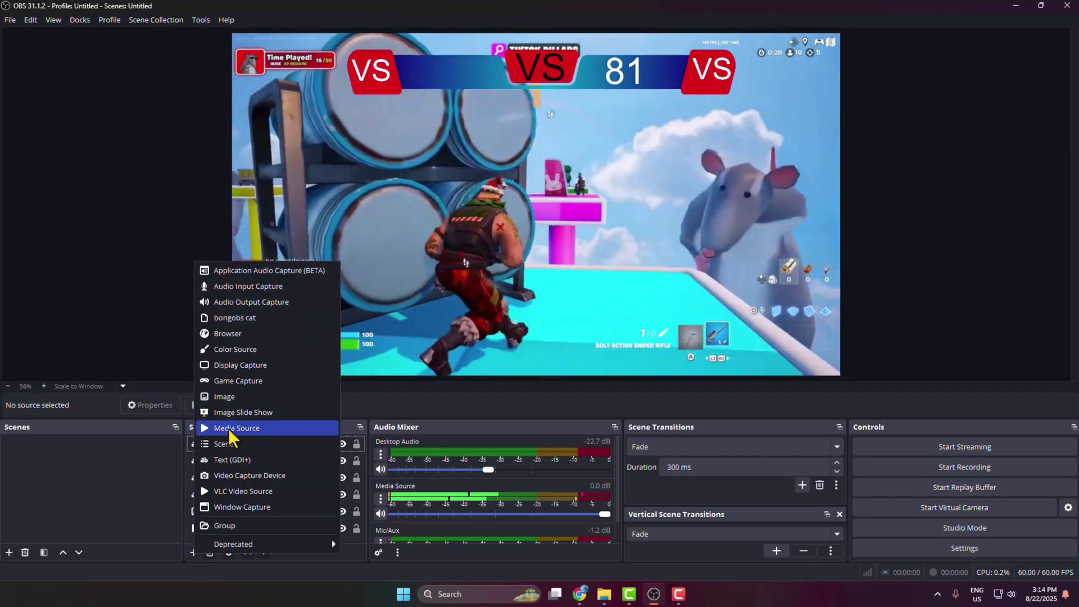
click(303, 329)
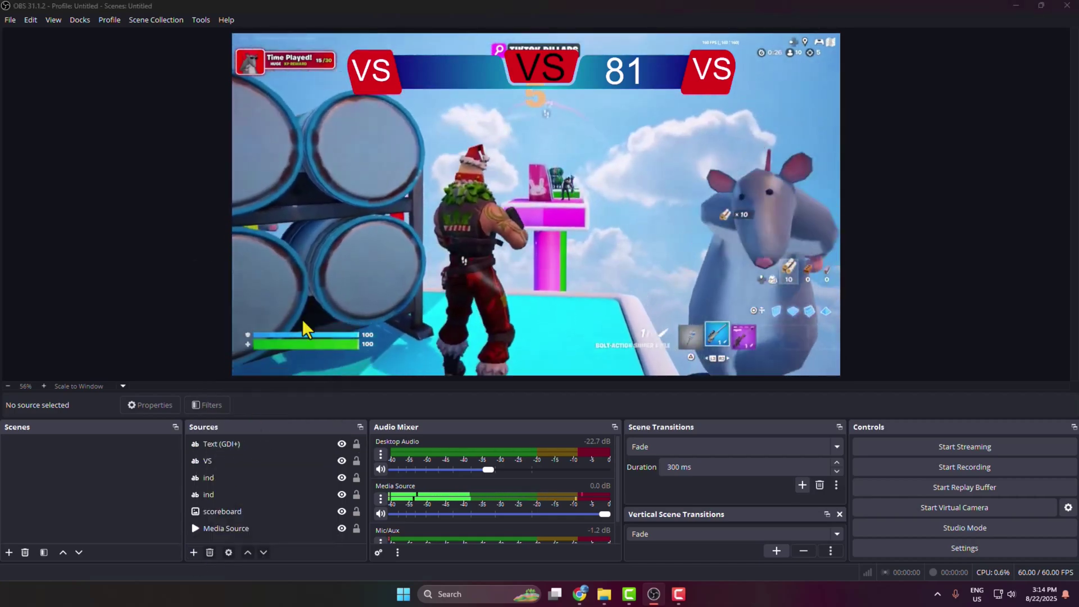
- Add a new Text (GDI+) source reading "254" for the second score
click(565, 361)
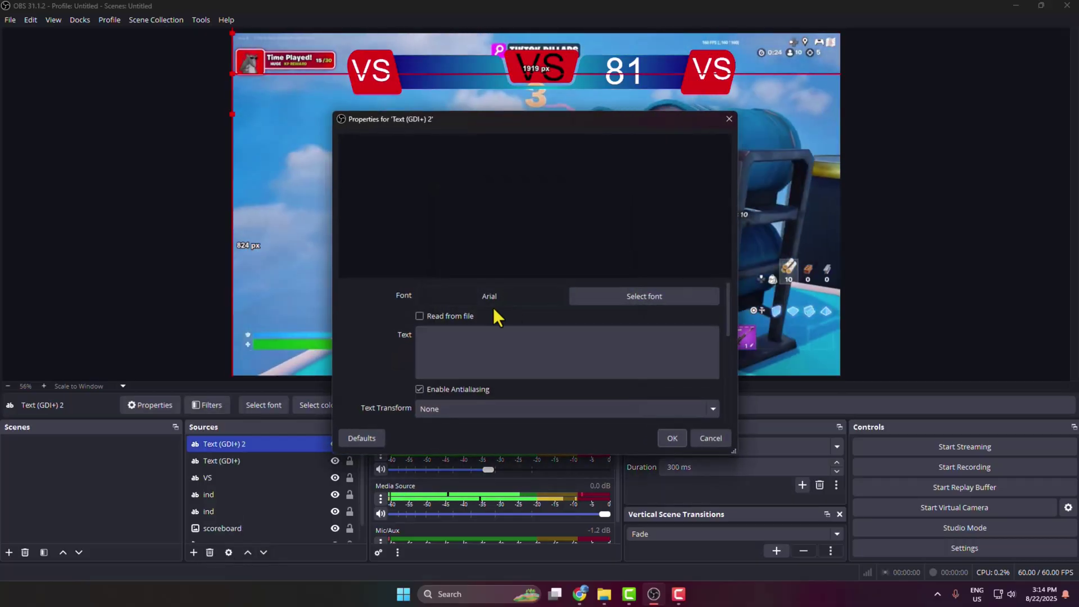
click(480, 352)
text(254)
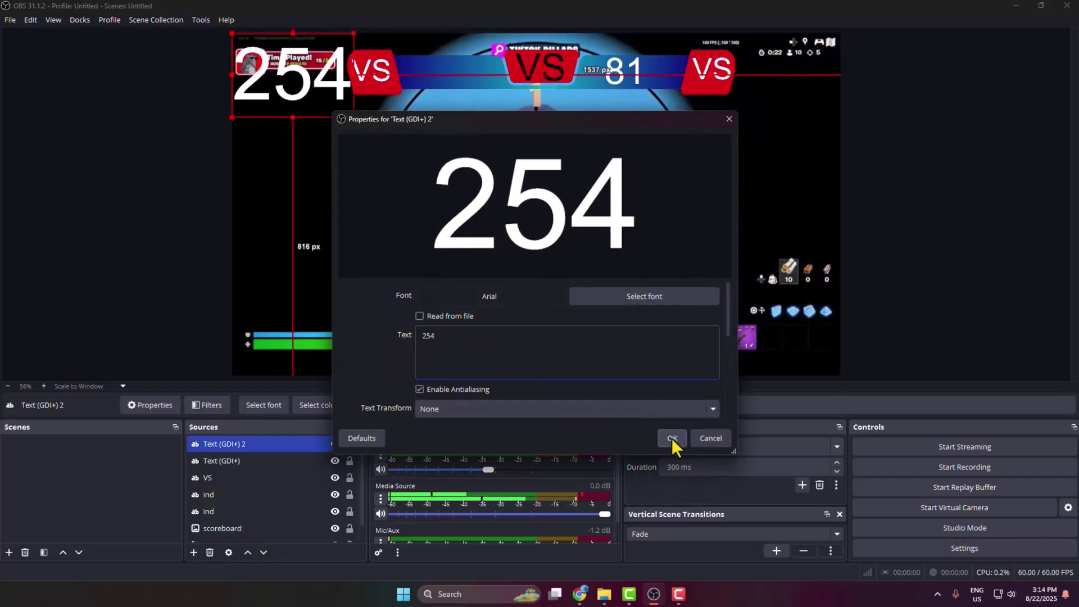
click(672, 438)
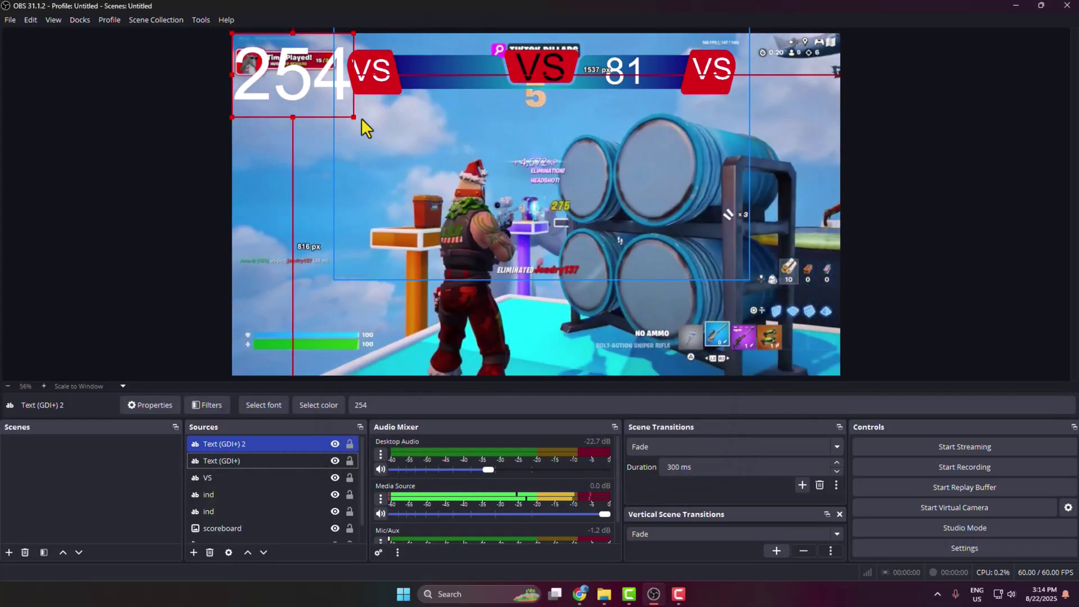
- Shrink the 254 text and place it in the scoreboard bar's left gap, opposite 81
click(342, 96)
click(343, 107)
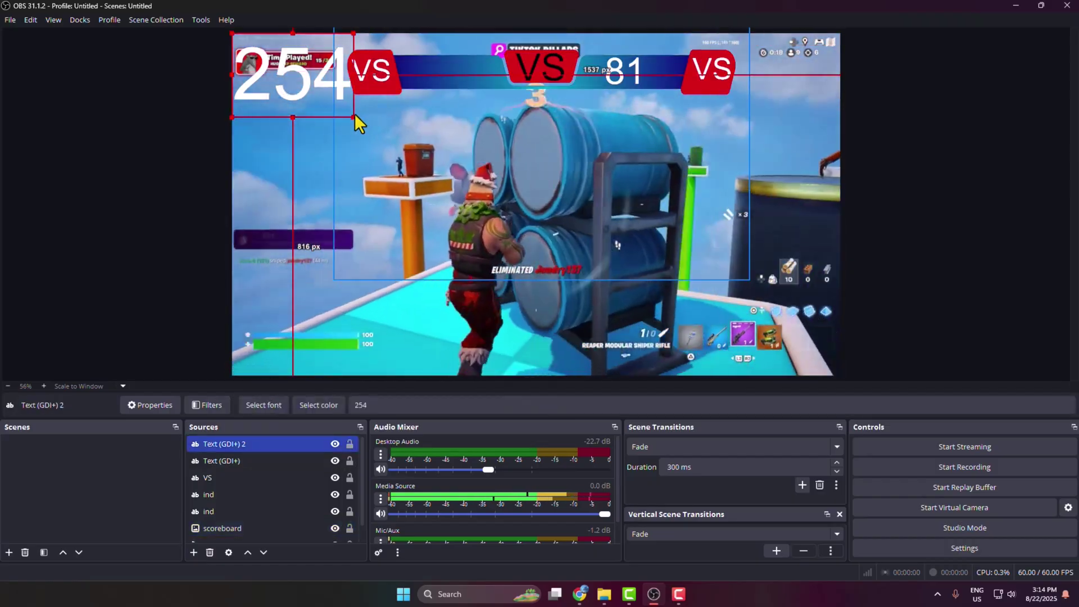
drag(354, 117, 446, 72)
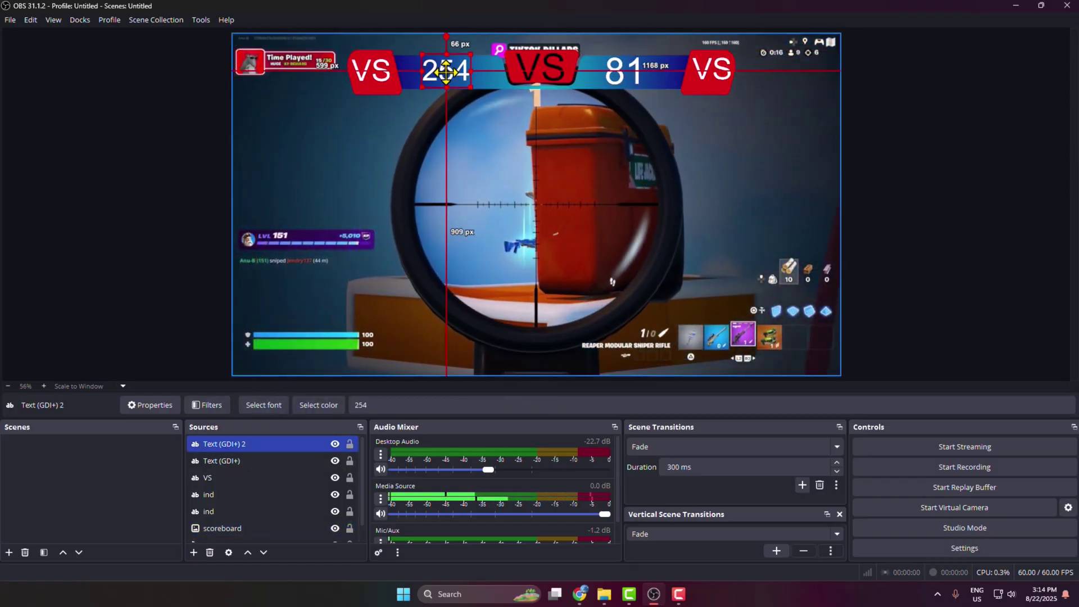
click(557, 134)
click(670, 357)
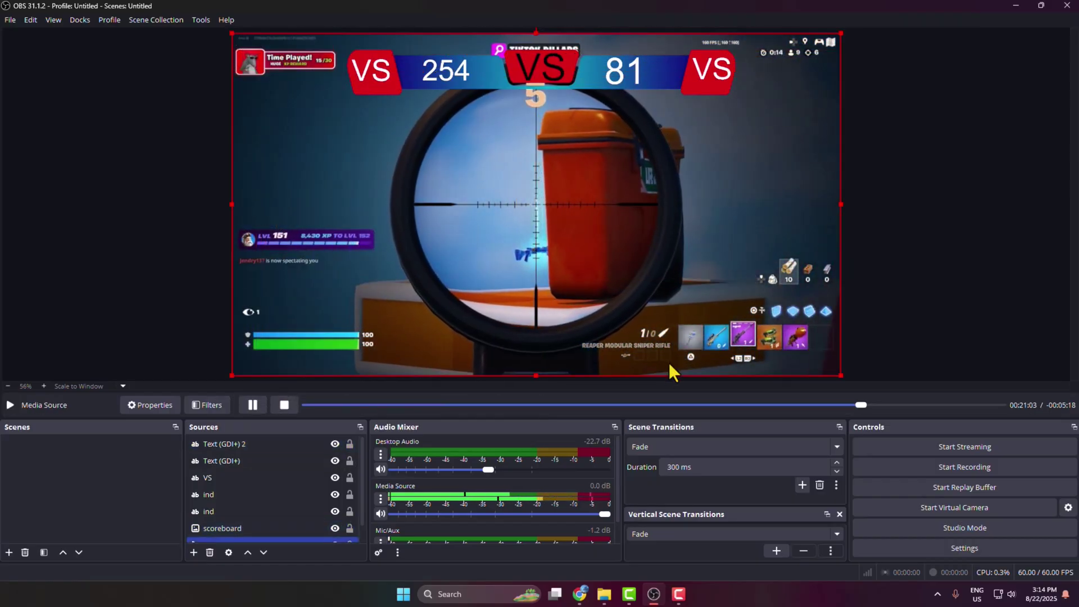